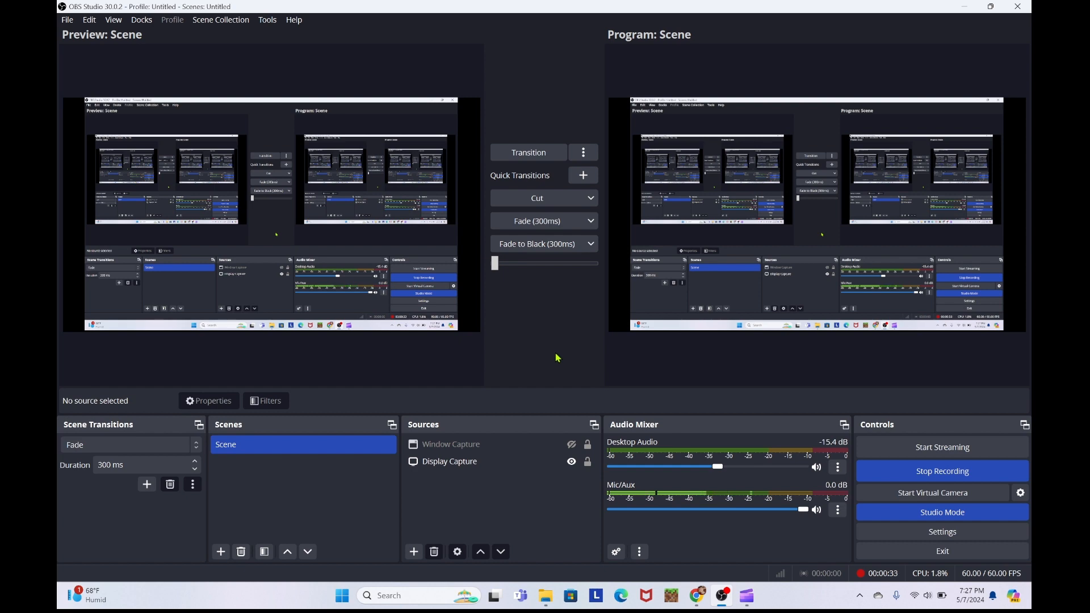
Step: Switch to the browser, open the Heaven Studio by RHeavenStudio page from the search results, and view its GitHub repository
left_click(949, 475)
left_click(696, 595)
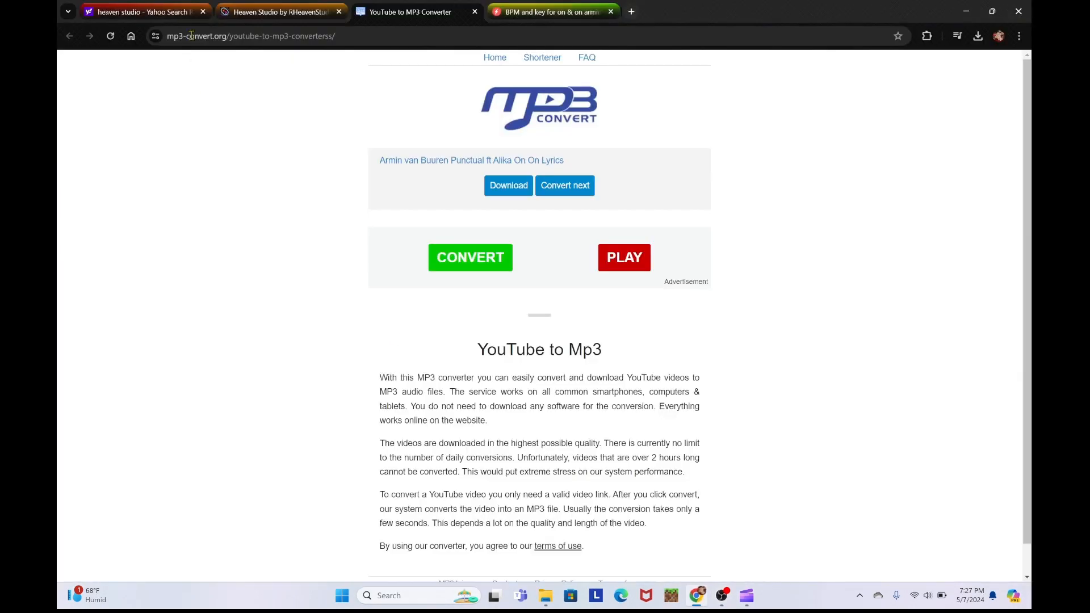
left_click(183, 9)
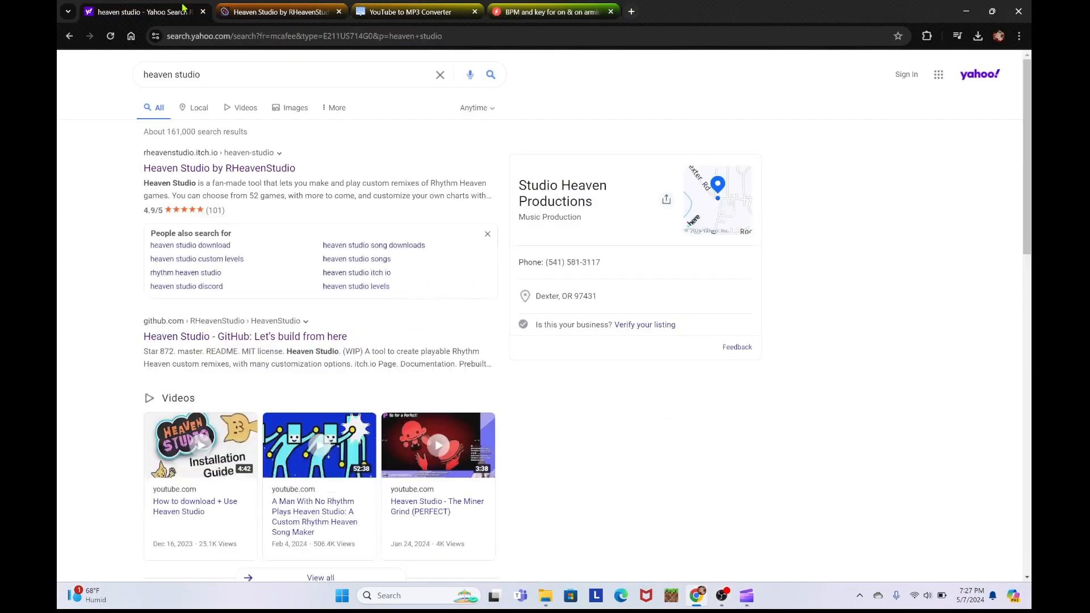
left_click(276, 171)
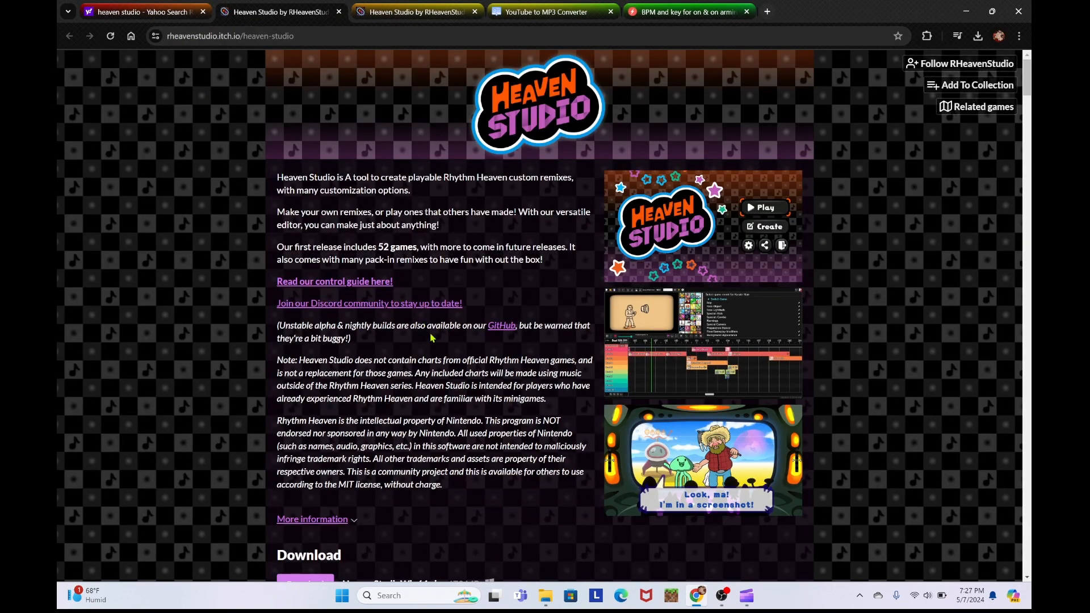
left_click(502, 325)
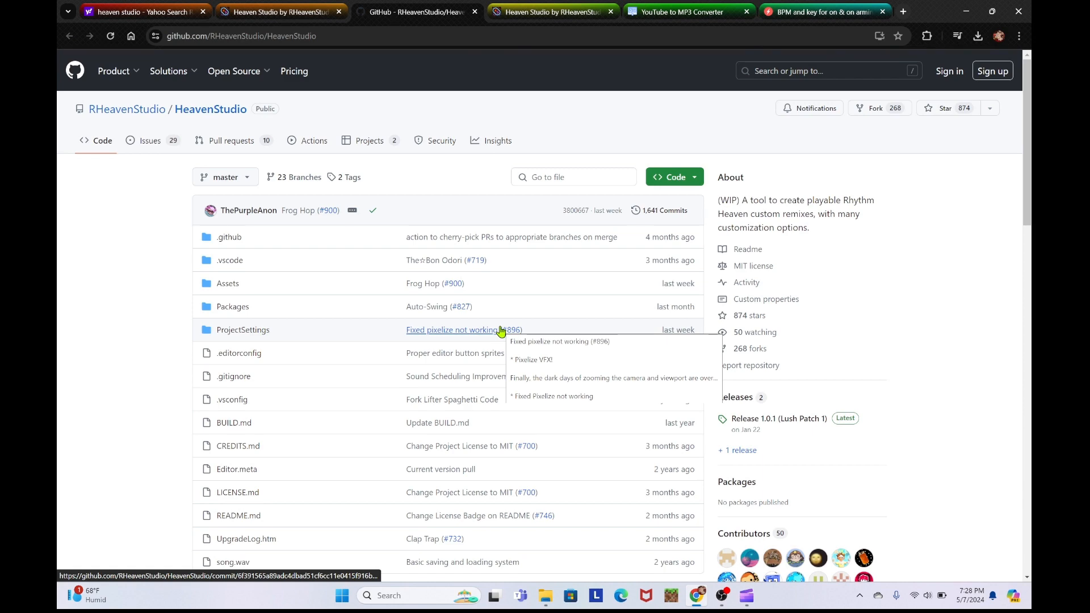
Step: Close the GitHub page and download the converted Armin van Buuren "On On" song from the YouTube to MP3 converter
left_click(475, 11)
left_click(503, 13)
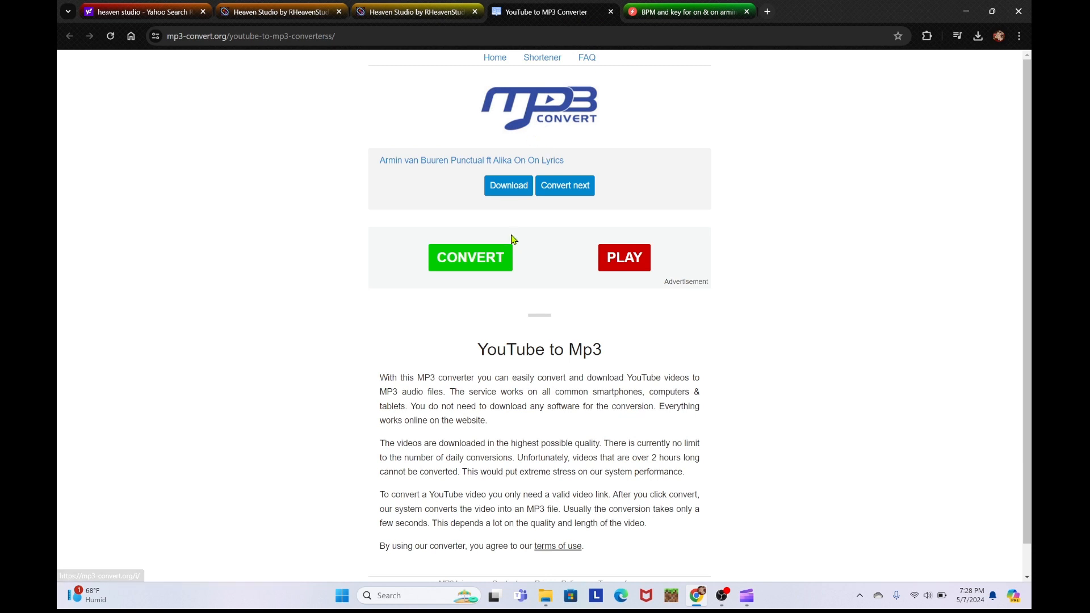
left_click(508, 197)
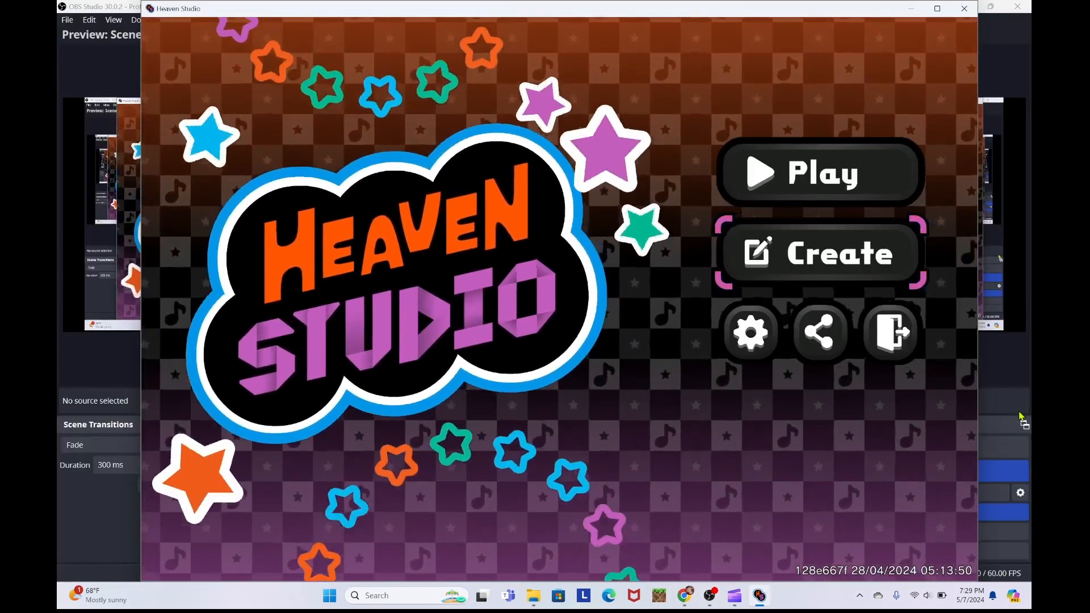
Step: Create a new remix in Heaven Studio and load the song file as its music
left_click(835, 259)
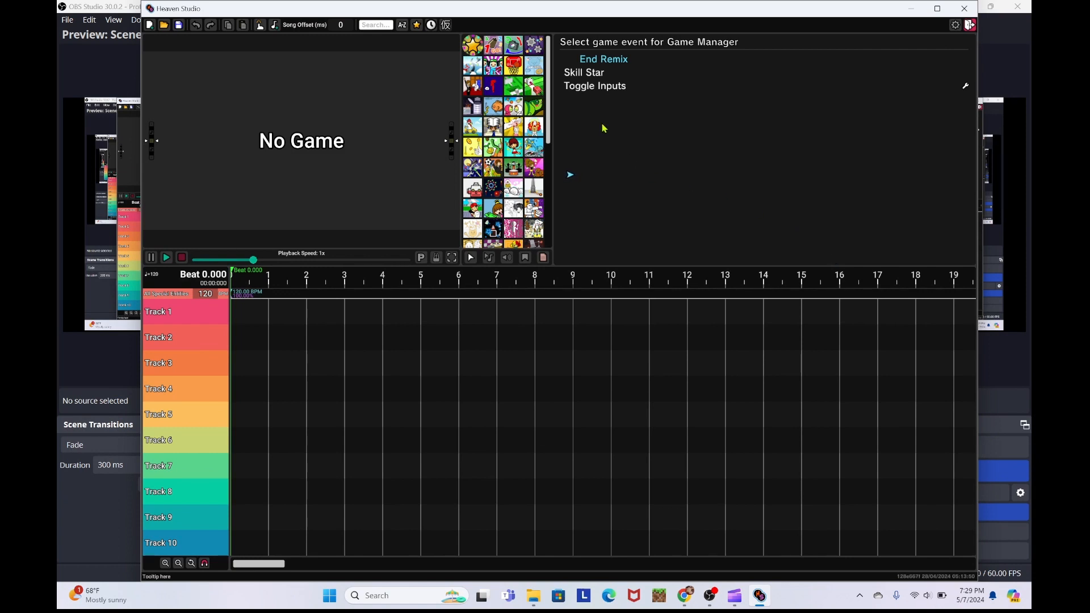
left_click(275, 24)
double_click(319, 126)
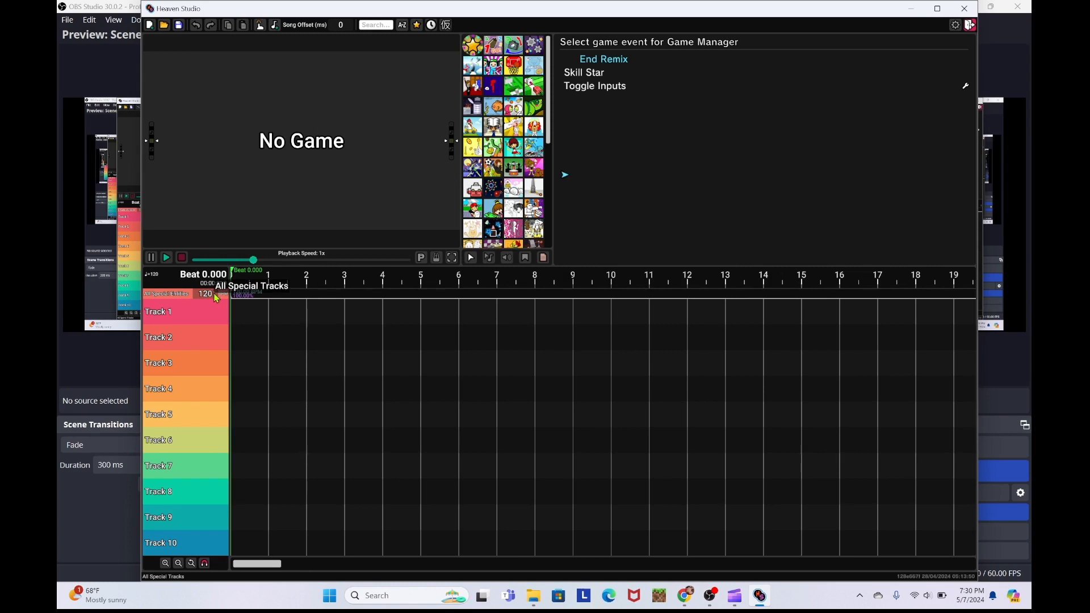
Step: Tap along to the beat in the Tempo Finder to estimate the song's BPM, and close it
left_click(260, 28)
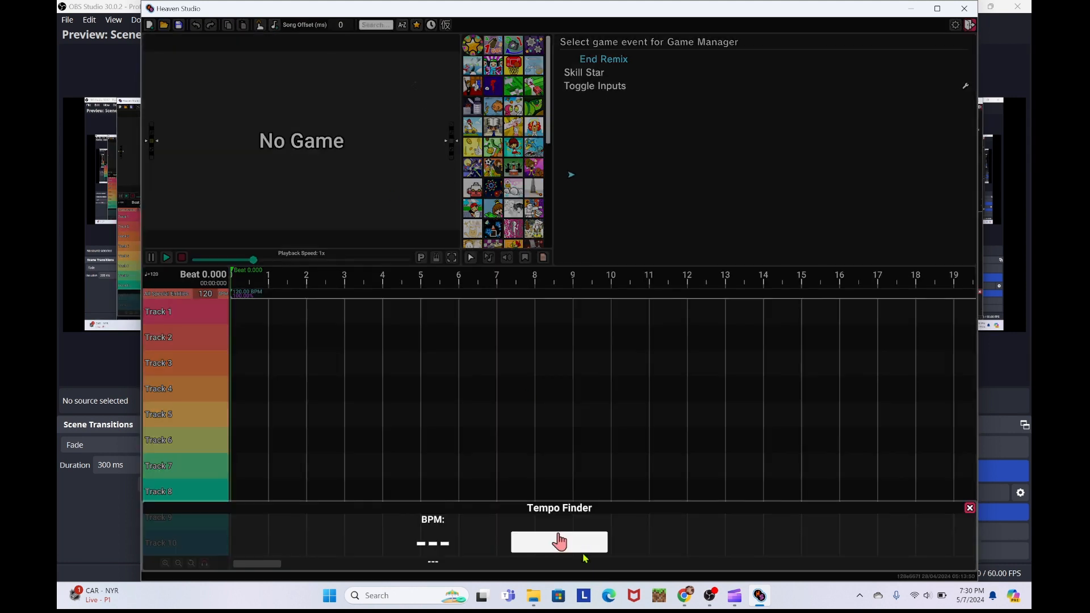
left_click(582, 548)
left_click(582, 549)
left_click(581, 549)
left_click(582, 548)
left_click(581, 548)
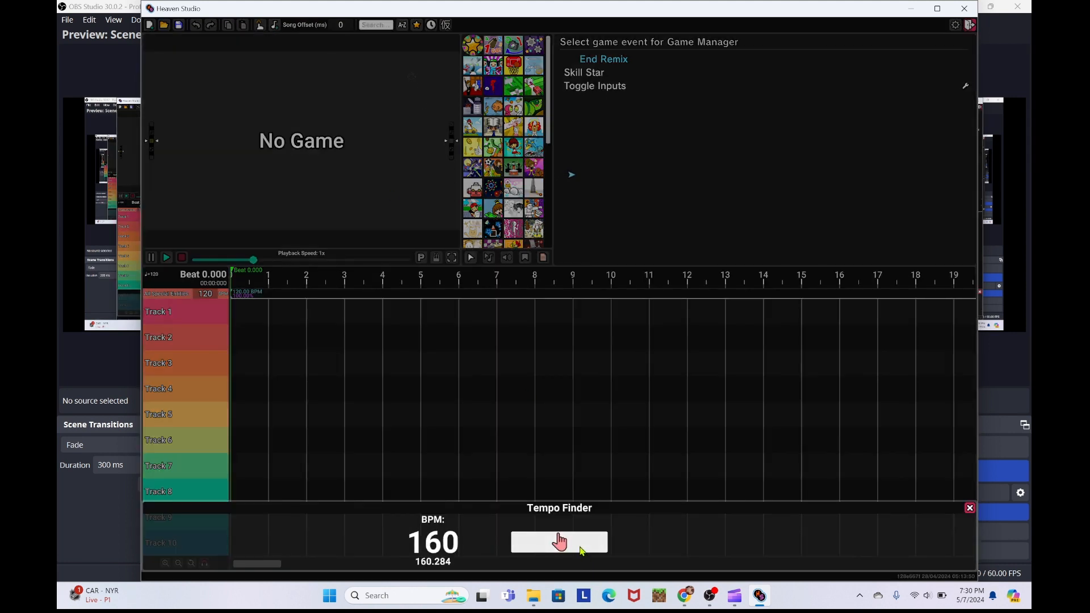
left_click(582, 548)
left_click(582, 548)
left_click(582, 548)
left_click(582, 548)
left_click(495, 493)
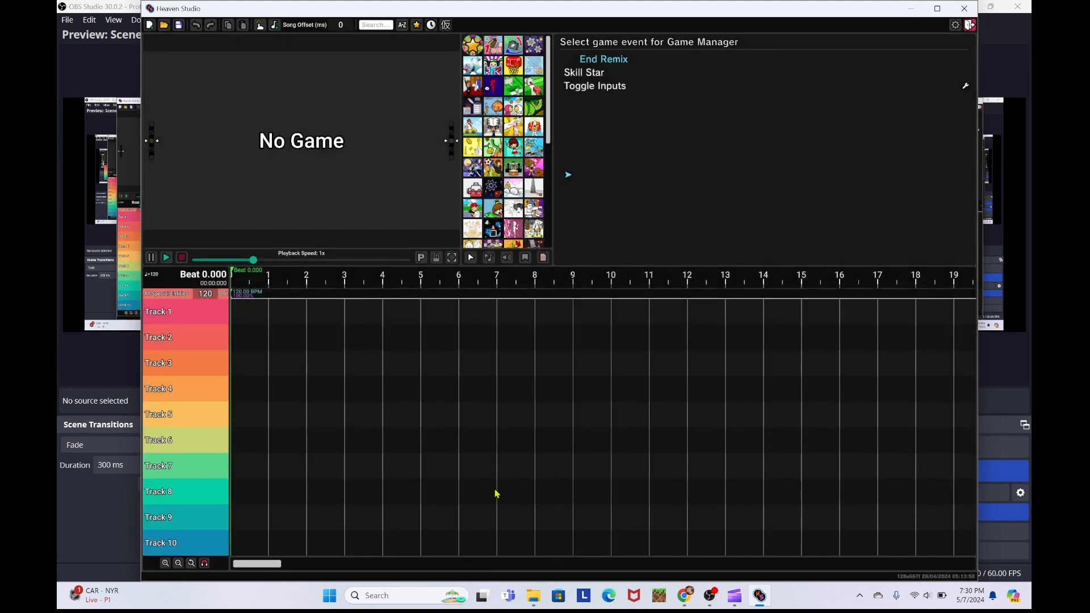
Step: Look up the BPM of Armin van Buuren's "On & On" on SongBPM and set the Heaven Studio remix tempo to 128
left_click(684, 595)
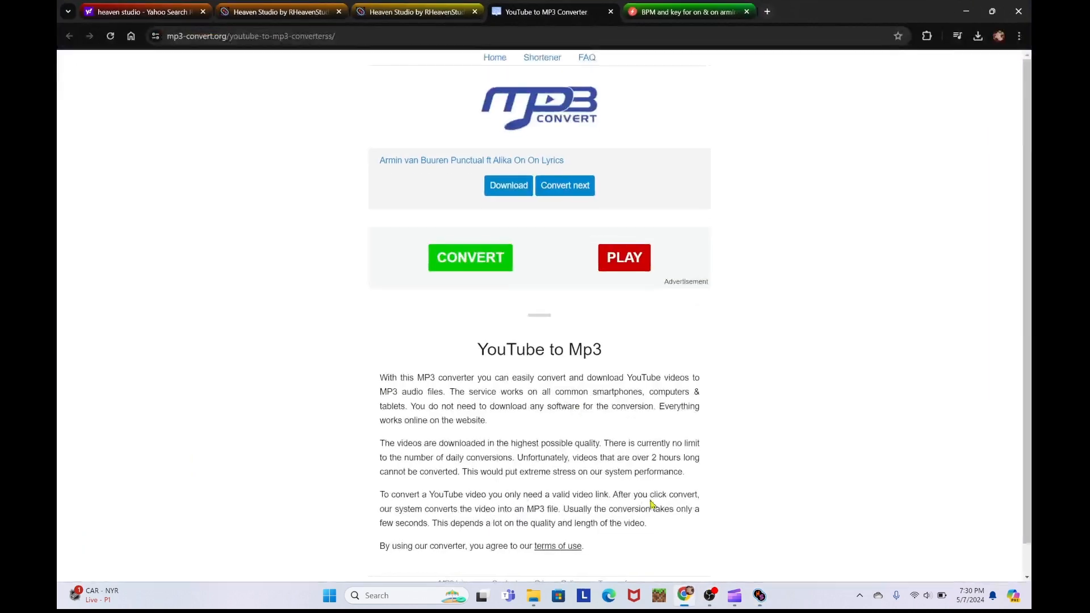
left_click(641, 12)
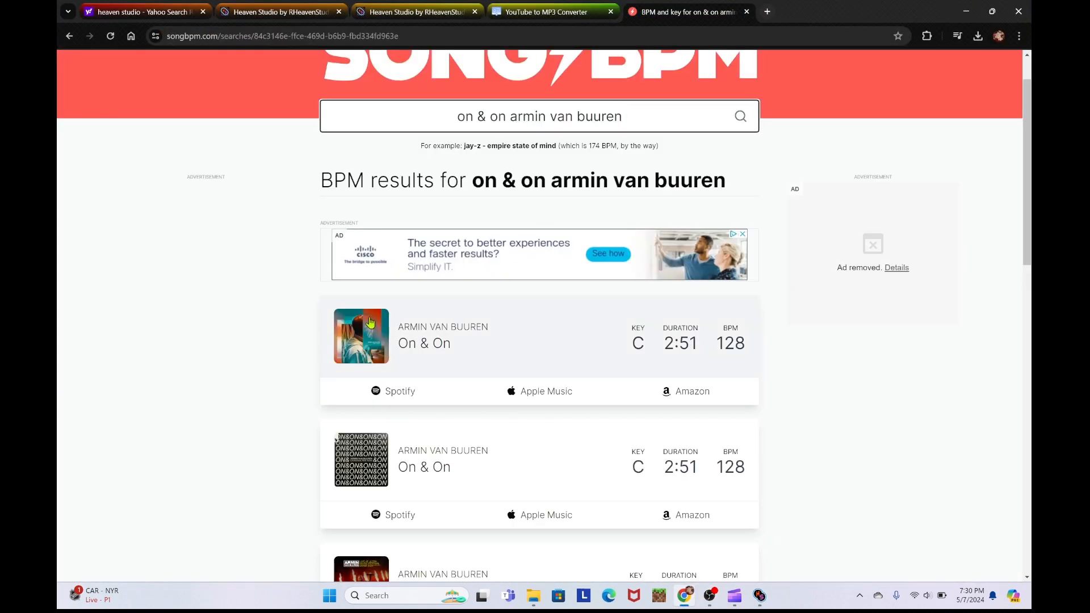
scroll(250, 379, "up", 1)
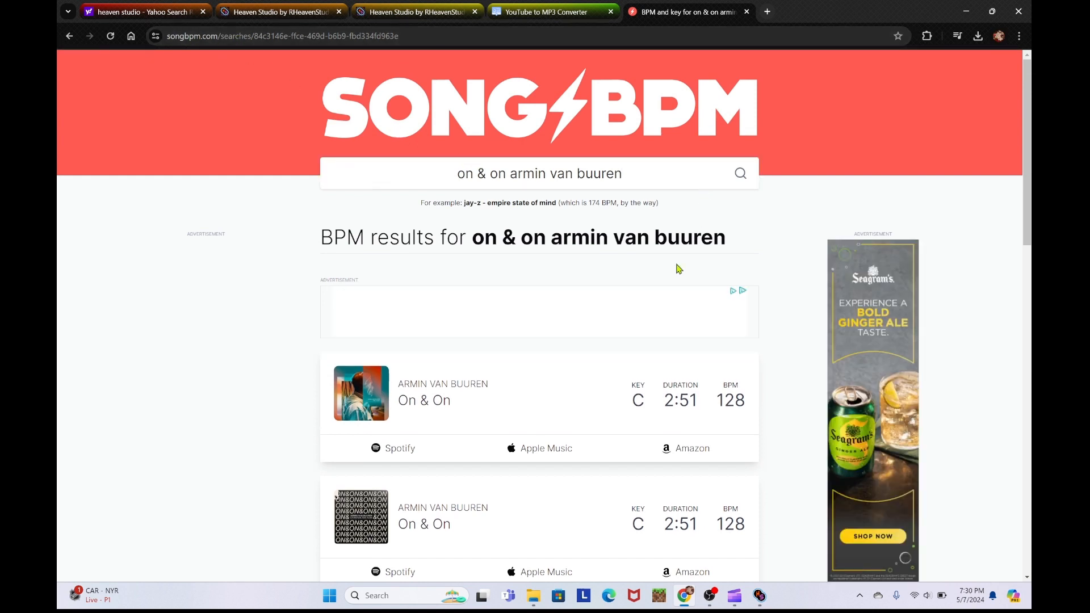
scroll(678, 269, "down", 2)
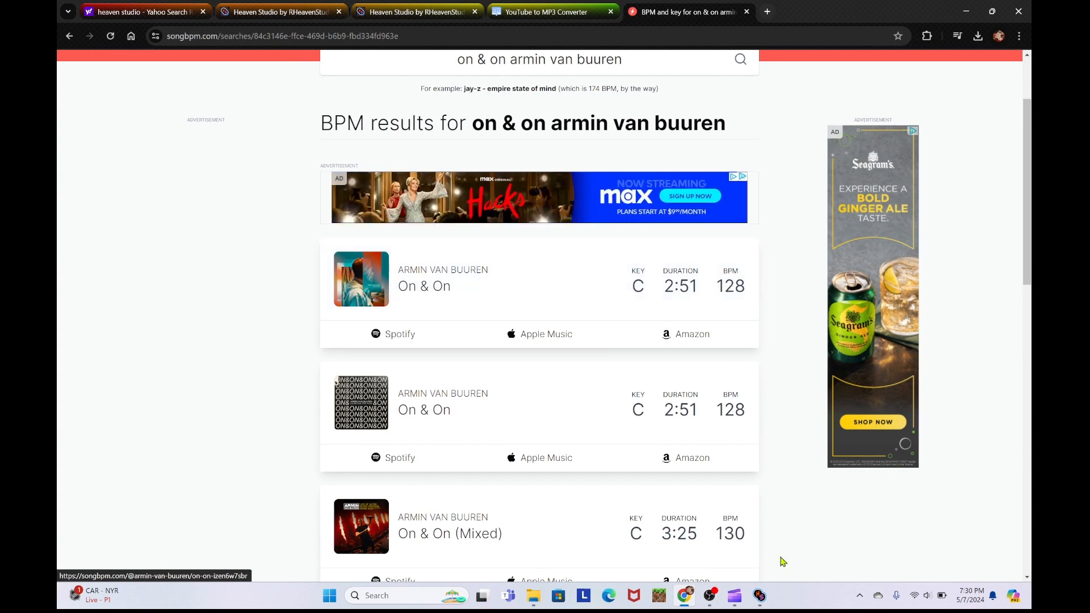
left_click(759, 596)
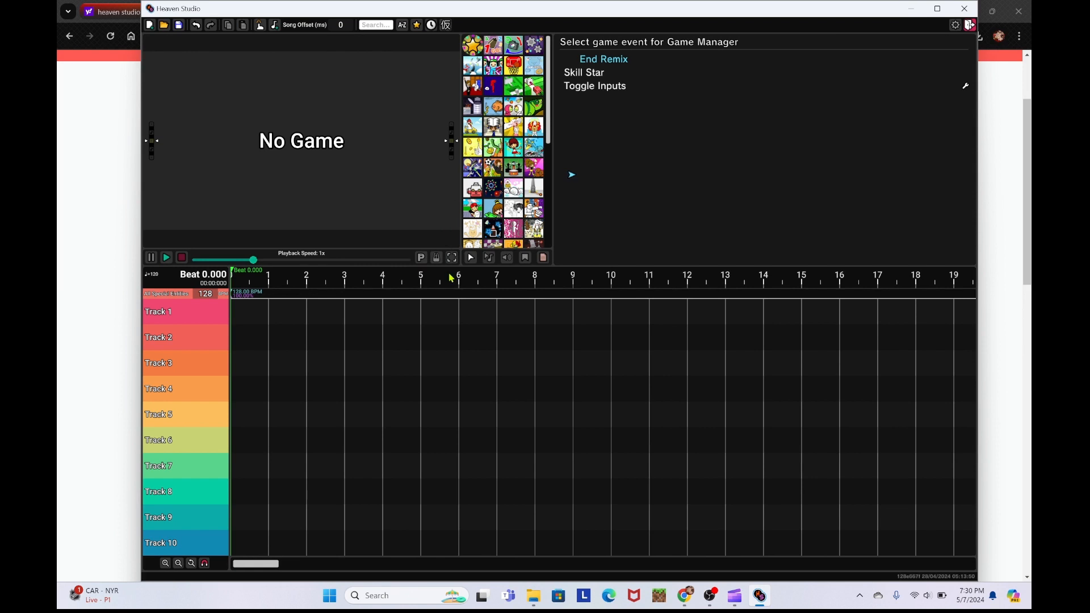
Step: Play the empty remix briefly, stop it, and return the timeline to beat 0
left_click(167, 258)
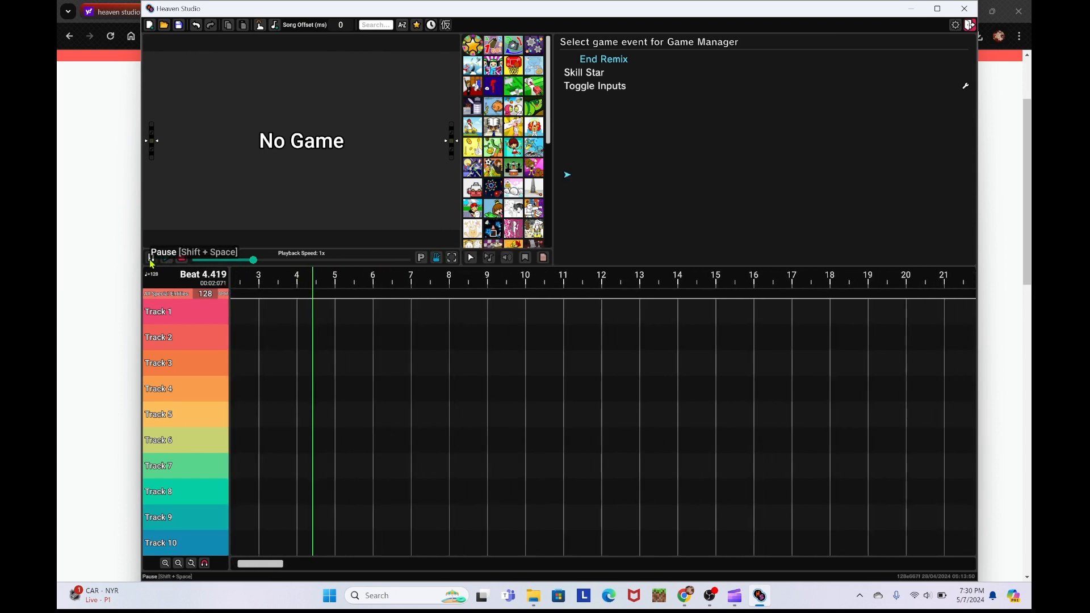
left_click(182, 258)
left_click_drag(280, 566, 235, 567)
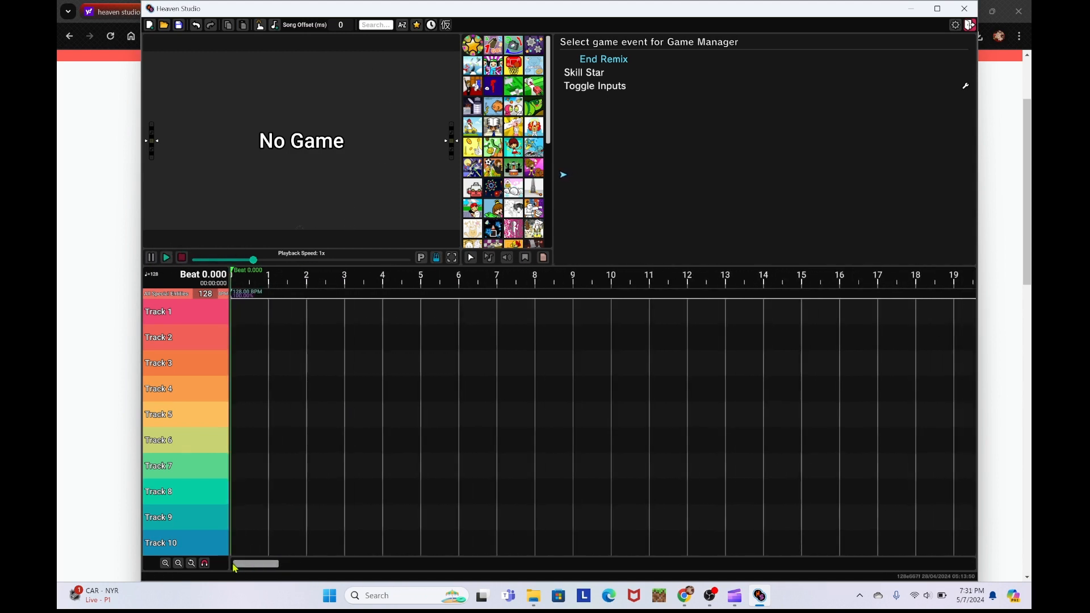
Step: Place Bouncy Road's Switch Game on Track 1 at beat 0 and Balls on Track 2 at beats 0 and 1, the second half a beat long
left_click(493, 86)
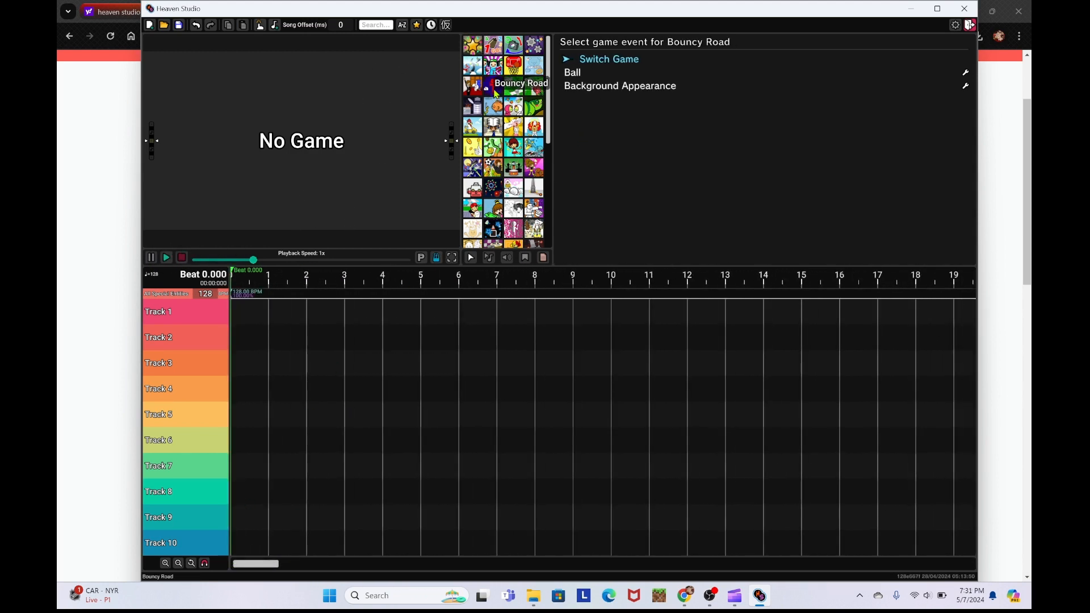
left_click_drag(607, 59, 238, 311)
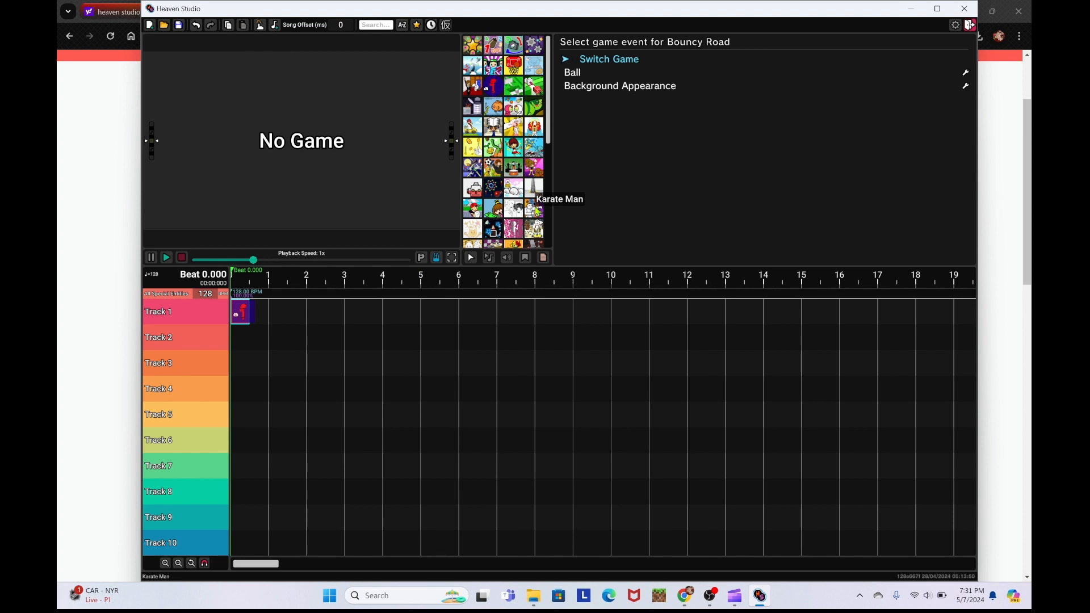
left_click(588, 72)
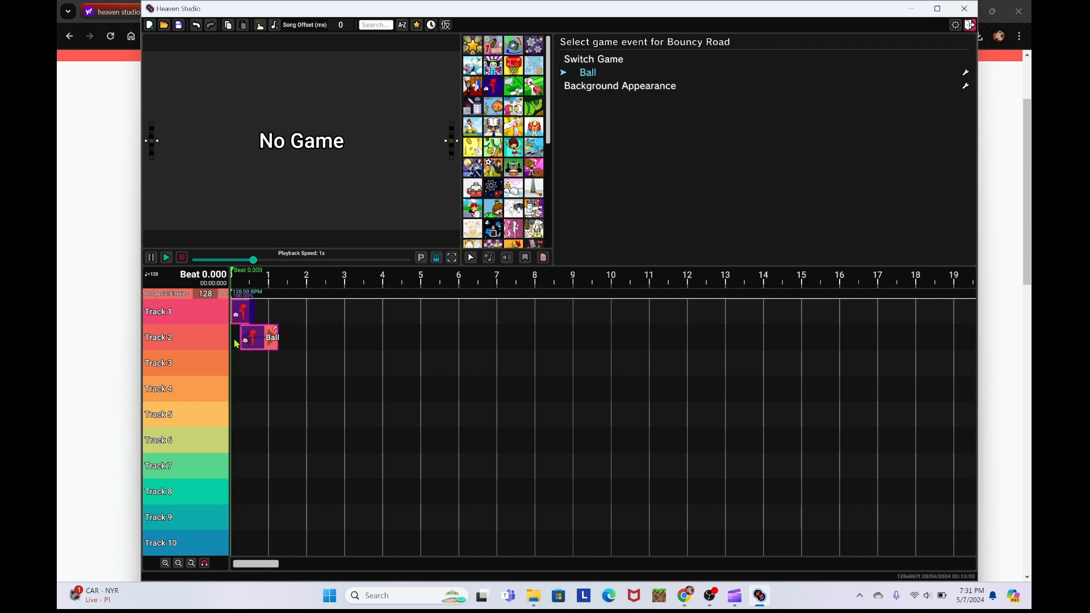
left_click(254, 337)
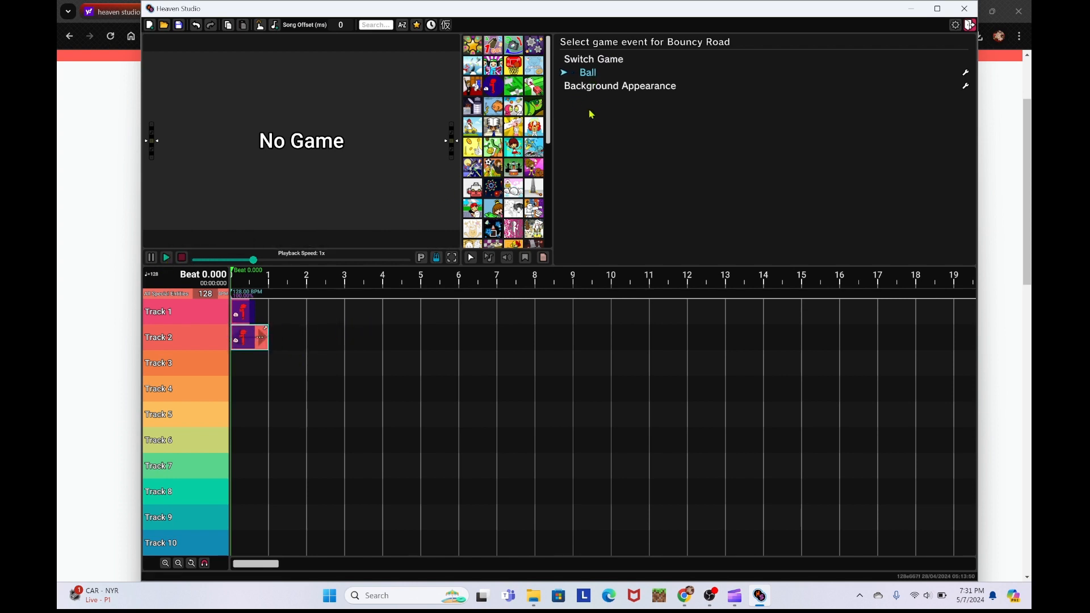
left_click(590, 76)
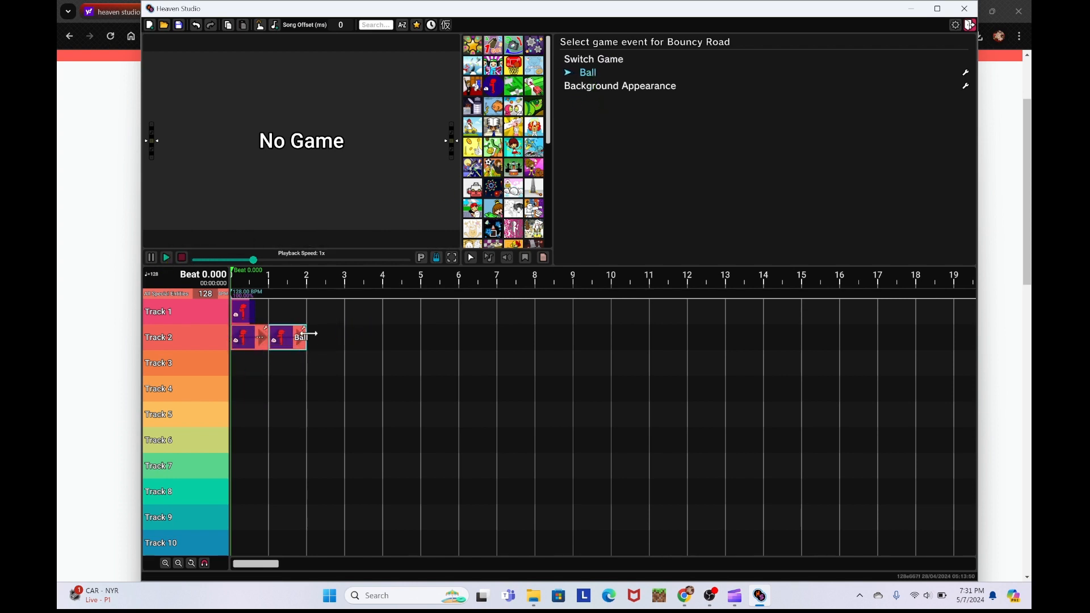
left_click(287, 337)
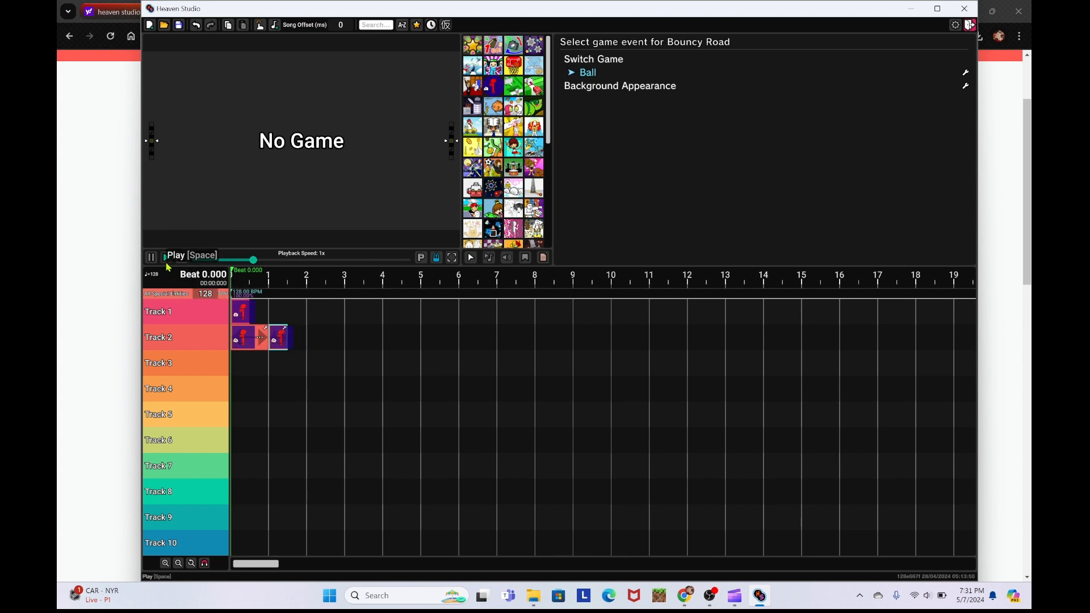
Step: Test-play the Bouncy Road events with autoplay on and set the song offset to 60 ms
left_click(167, 264)
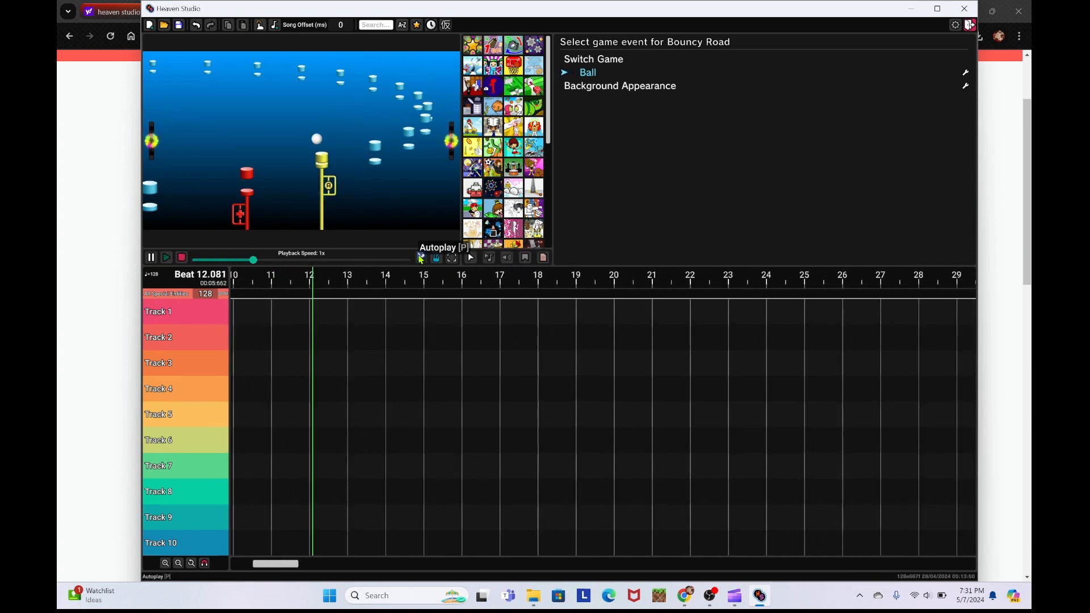
left_click(151, 257)
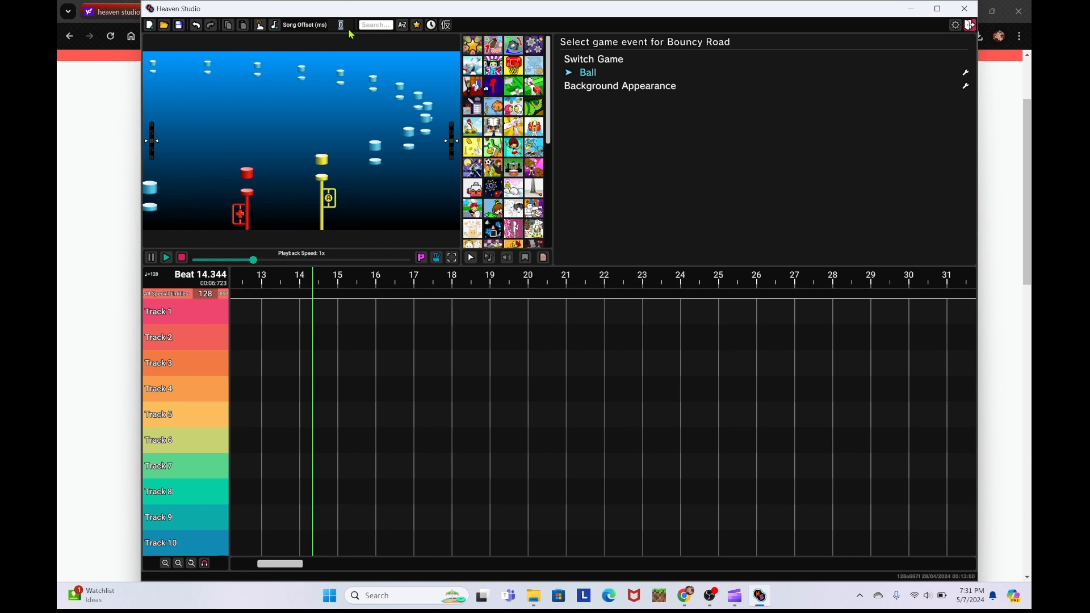
mouse_move(734, 594)
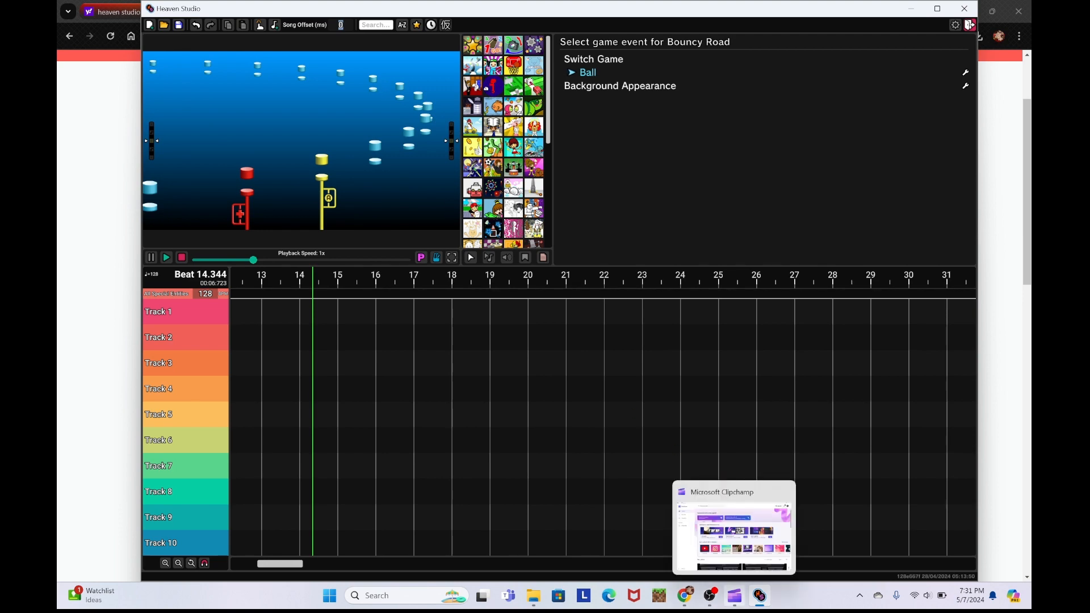
left_click(680, 534)
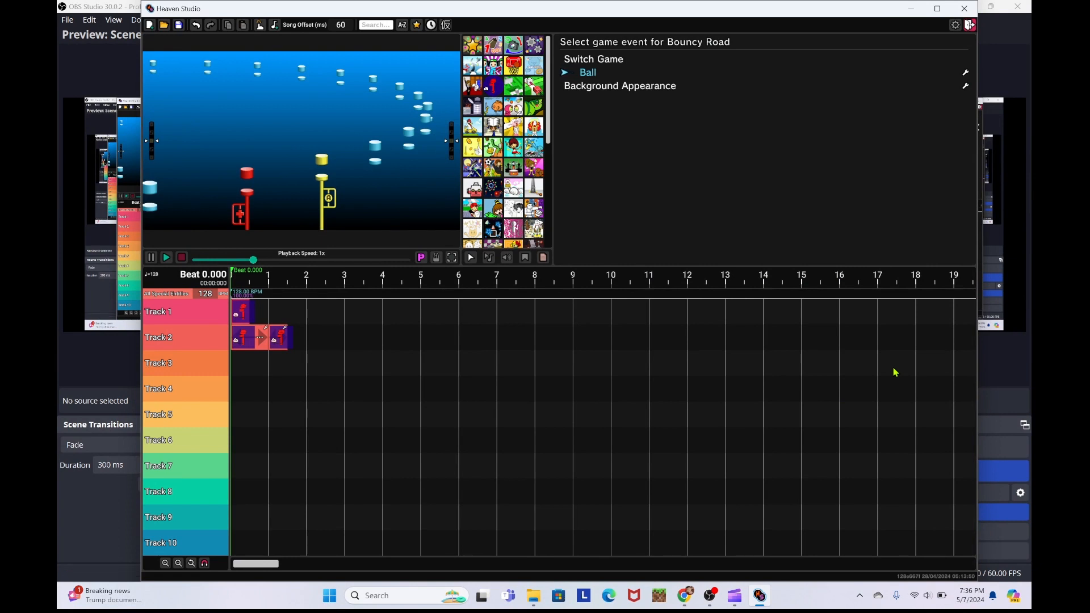
left_click(168, 260)
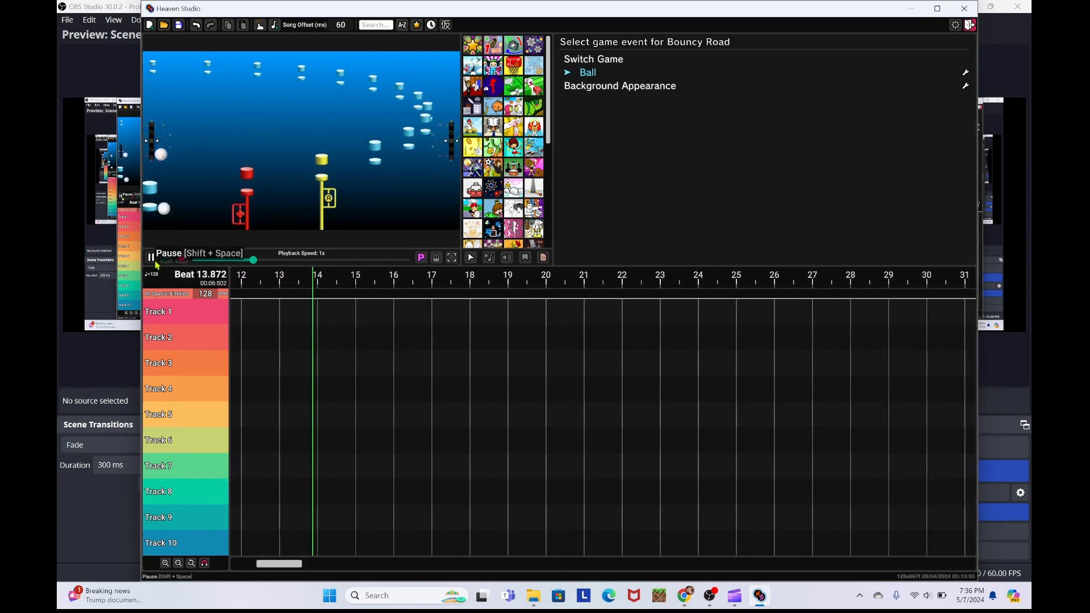
left_click(151, 257)
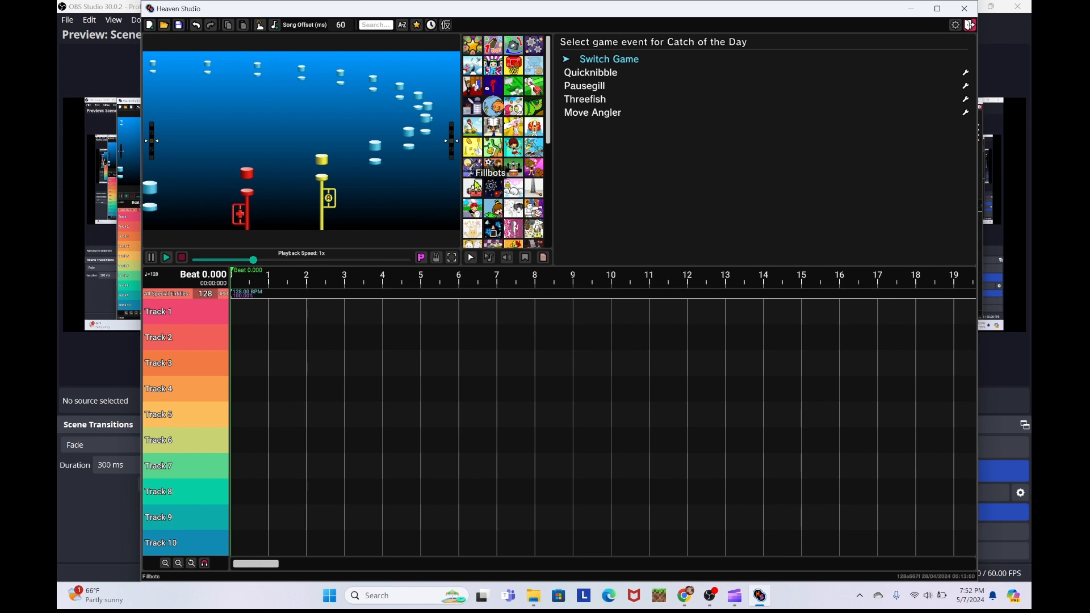
Step: Place the Cheer Readers Switch Game event on Track 1 at beat 0
left_click(494, 127)
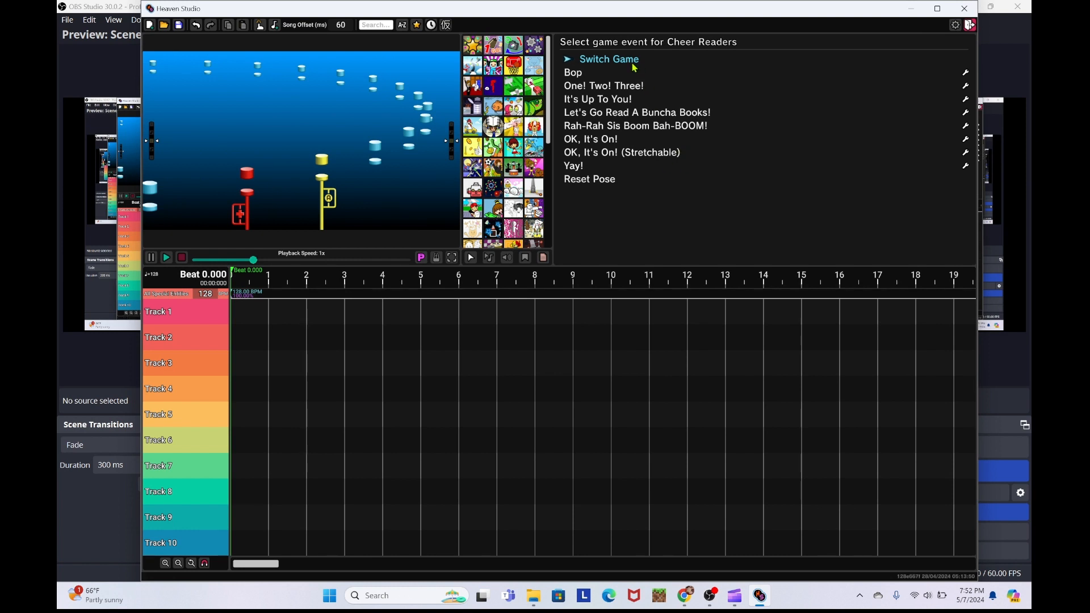
left_click_drag(634, 68, 232, 316)
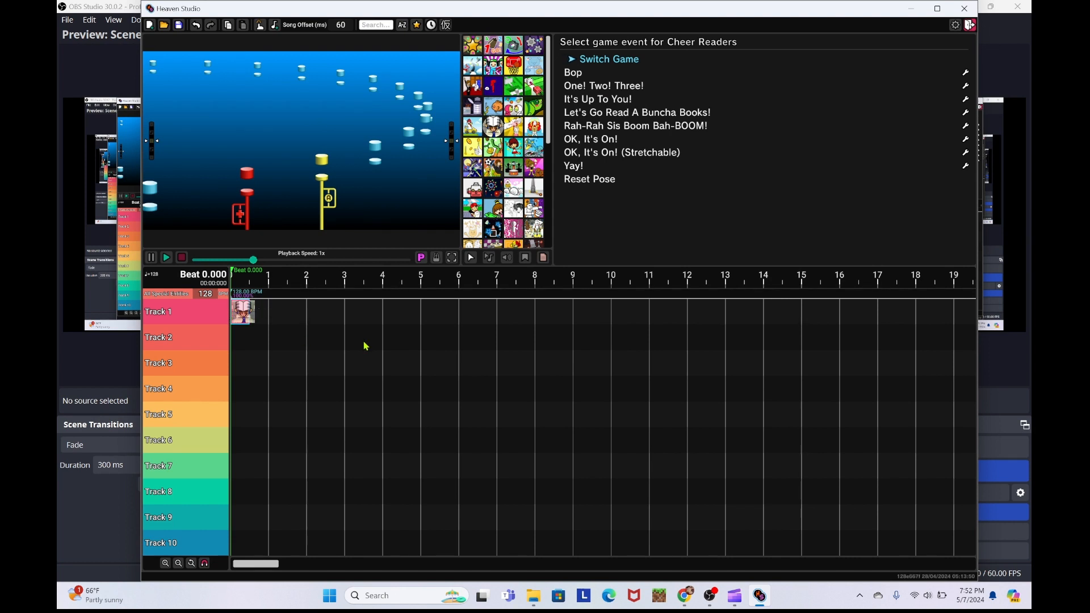
Step: Browse the Cheer Readers game events and select One! Two! Three!
scroll(594, 86, "down", 6)
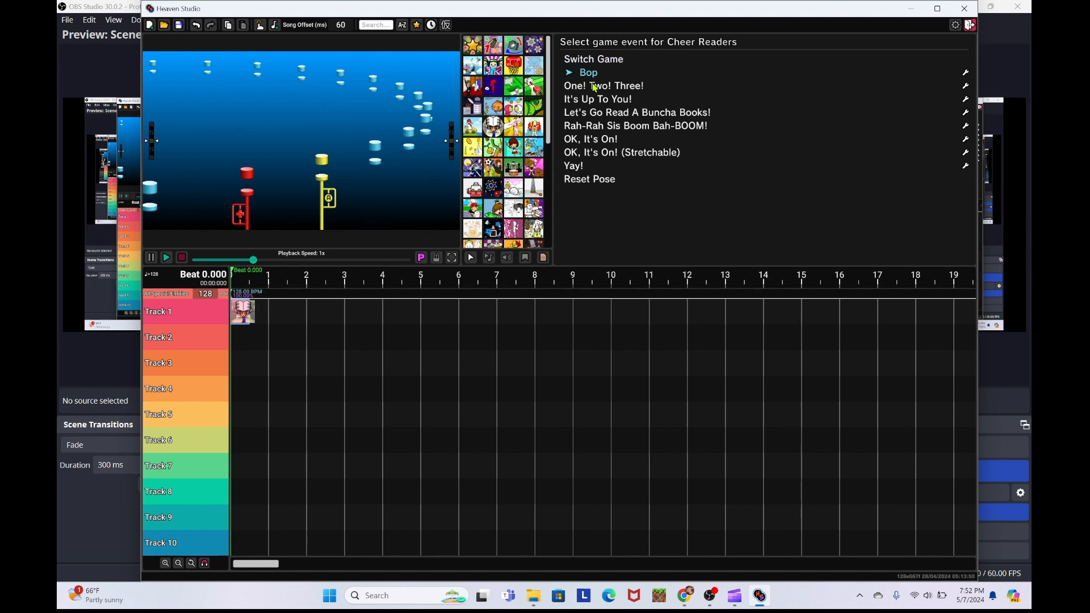
scroll(610, 140, "down", 2)
scroll(618, 179, "up", 5)
scroll(618, 179, "up", 3)
scroll(607, 101, "down", 5)
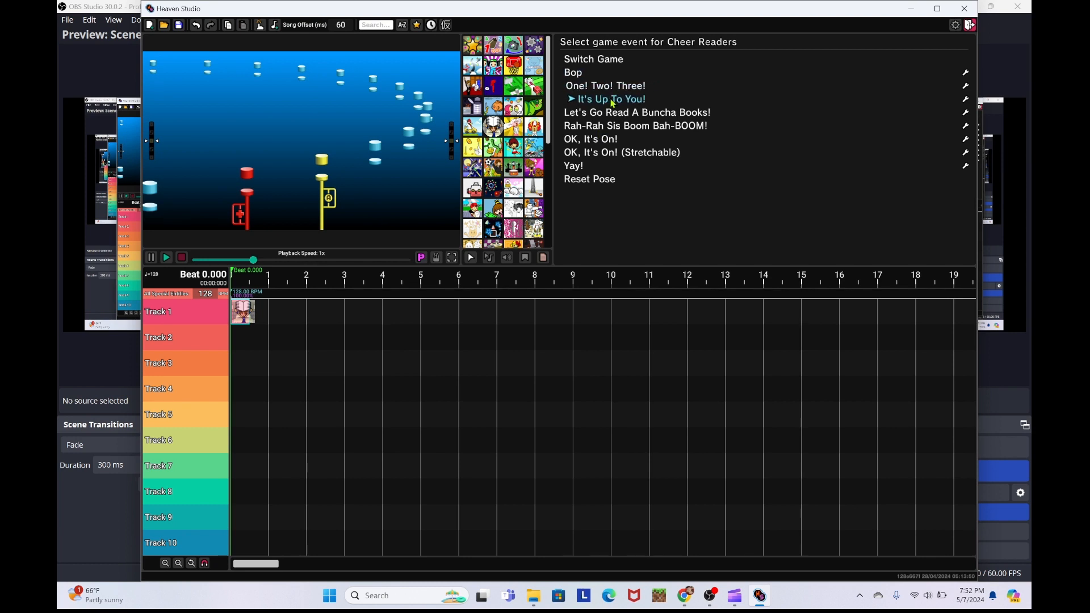
scroll(641, 126, "up", 5)
scroll(641, 126, "down", 1)
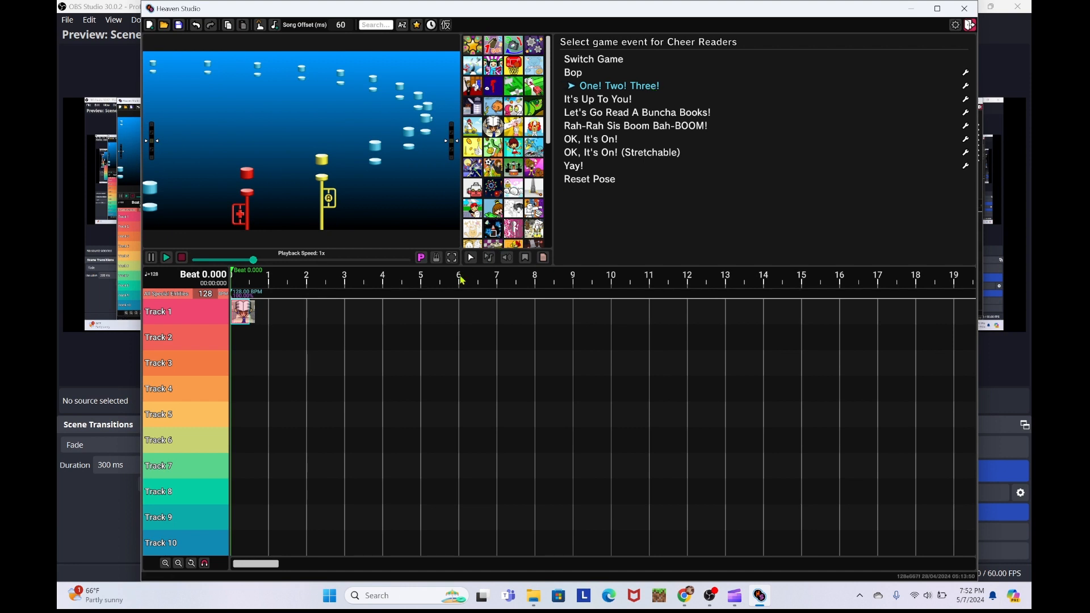
Step: Place two One! Two! Three! events back to back on Track 2, at beats 0 and 3
left_click_drag(653, 92, 229, 352)
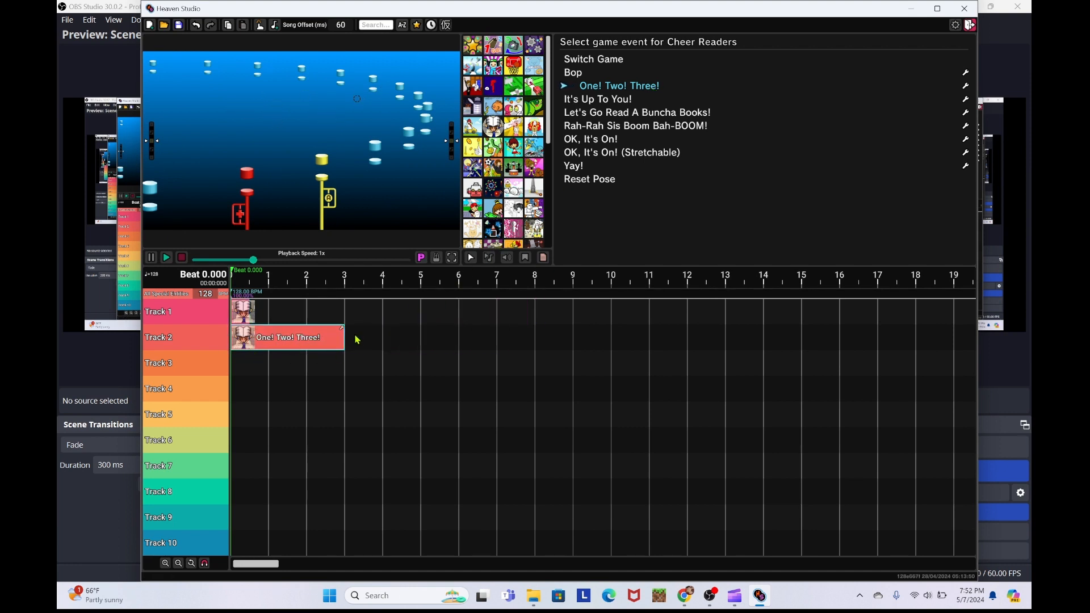
left_click_drag(621, 83, 346, 353)
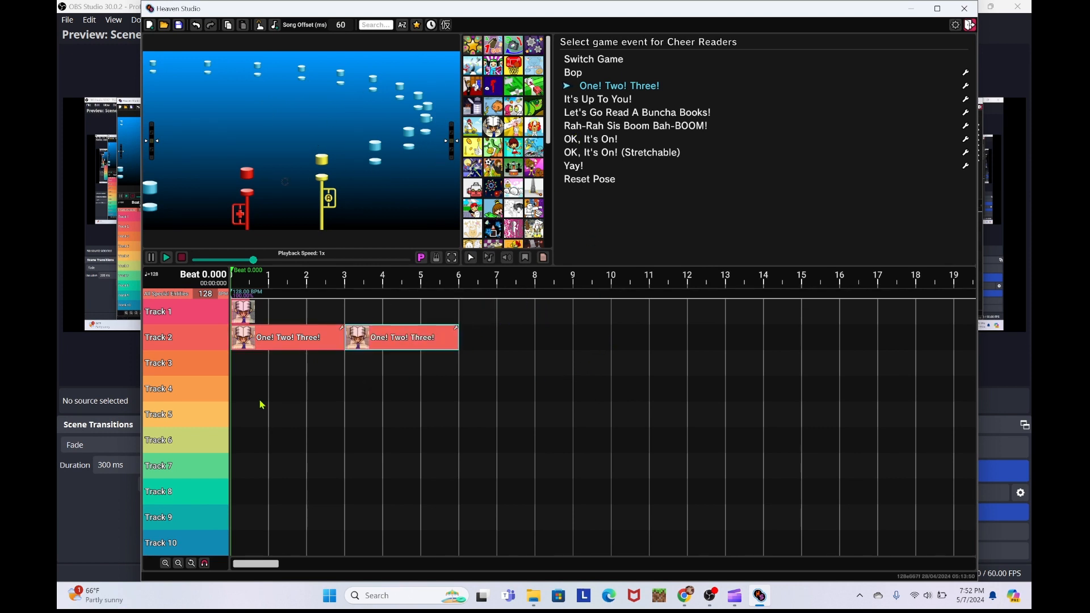
Step: Place OK, It's On! at beat 6 and It's Up To You! at beat 10 on Track 2, and test-play the Cheer Readers sequence
key("Down")
key("Down")
key("Down")
key("Down")
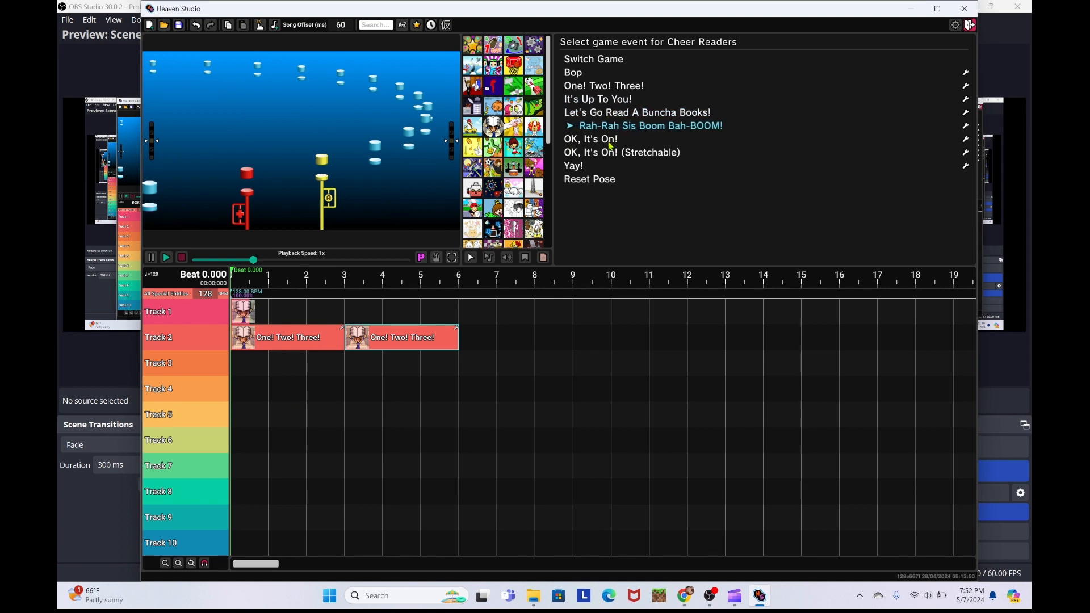
left_click_drag(508, 301, 461, 346)
scroll(590, 133, "up", 3)
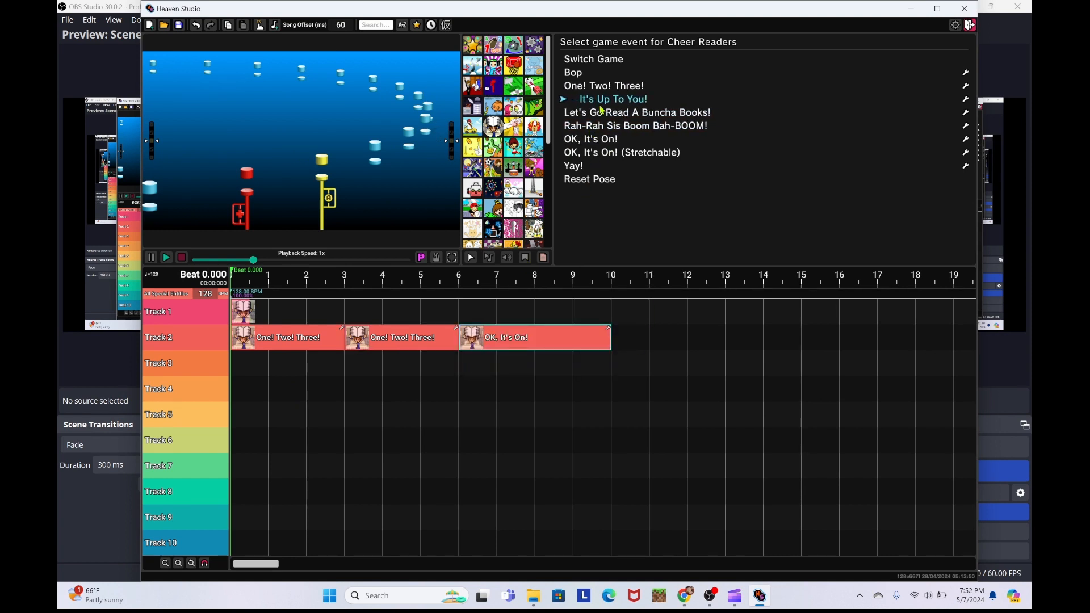
left_click_drag(602, 109, 612, 339)
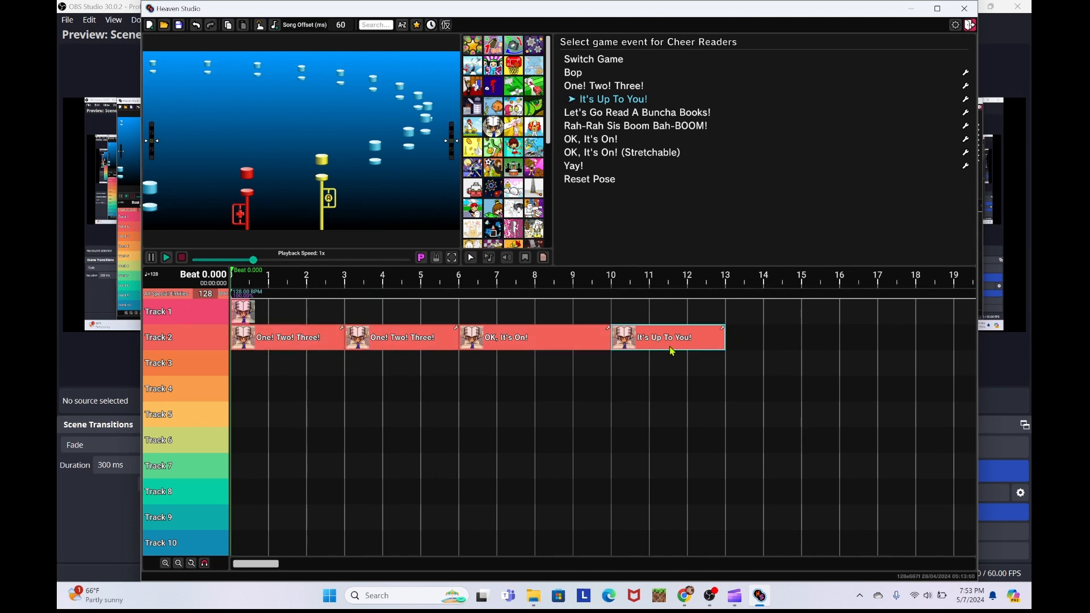
key("space")
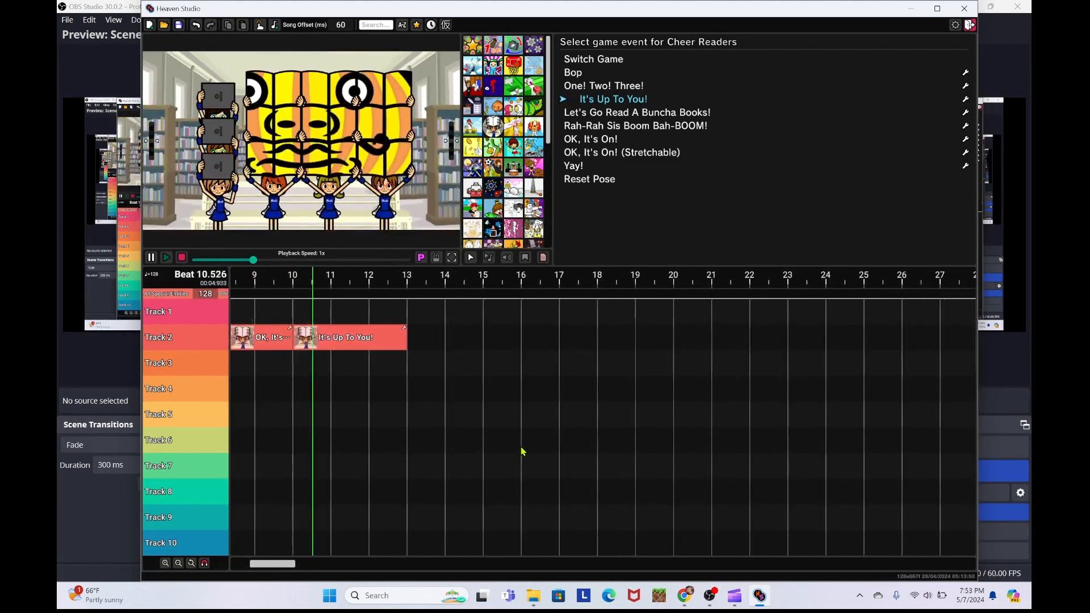
key("space")
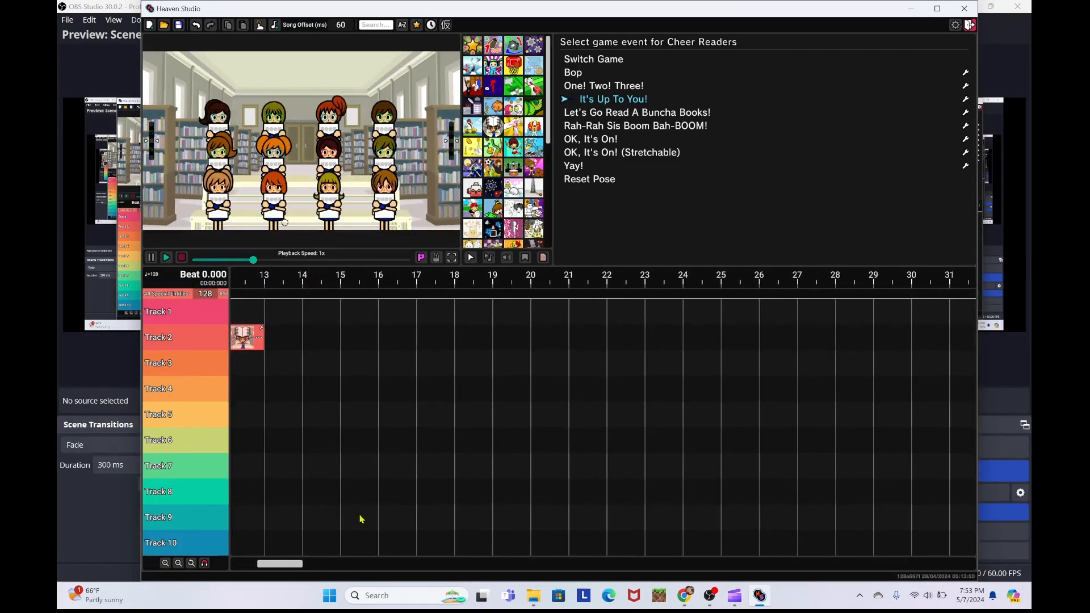
Step: Space out the Track 2 events so One! Two! Three! starts at beats 1 and 5, OK, It's On! at 9 and It's Up To You! at 13
left_click_drag(288, 571, 231, 573)
left_click_drag(262, 401, 762, 337)
left_click_drag(303, 340, 343, 340)
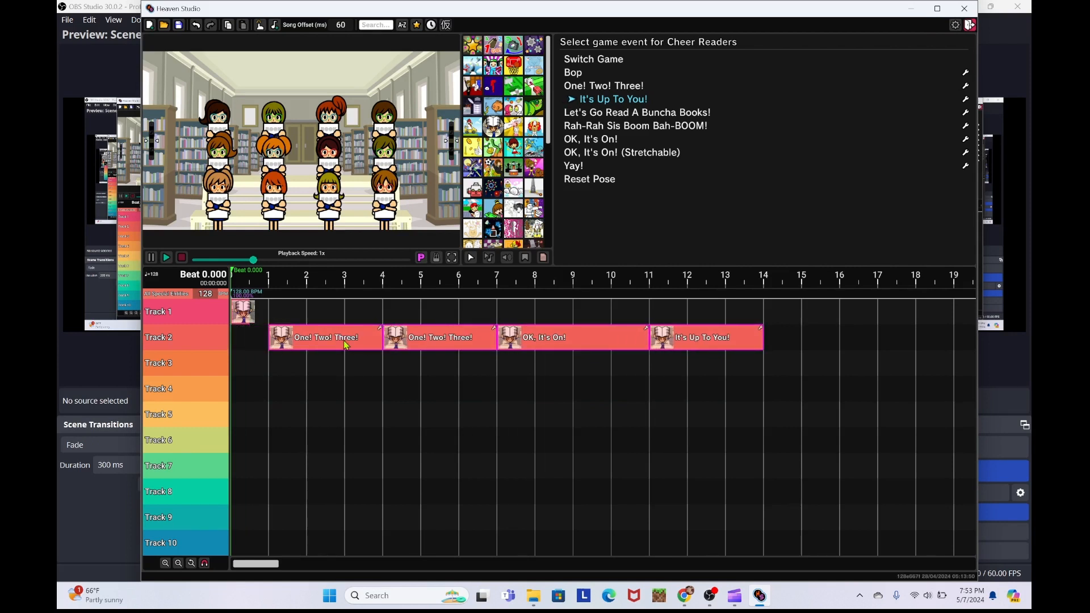
left_click_drag(413, 378, 763, 332)
left_click_drag(503, 337, 540, 337)
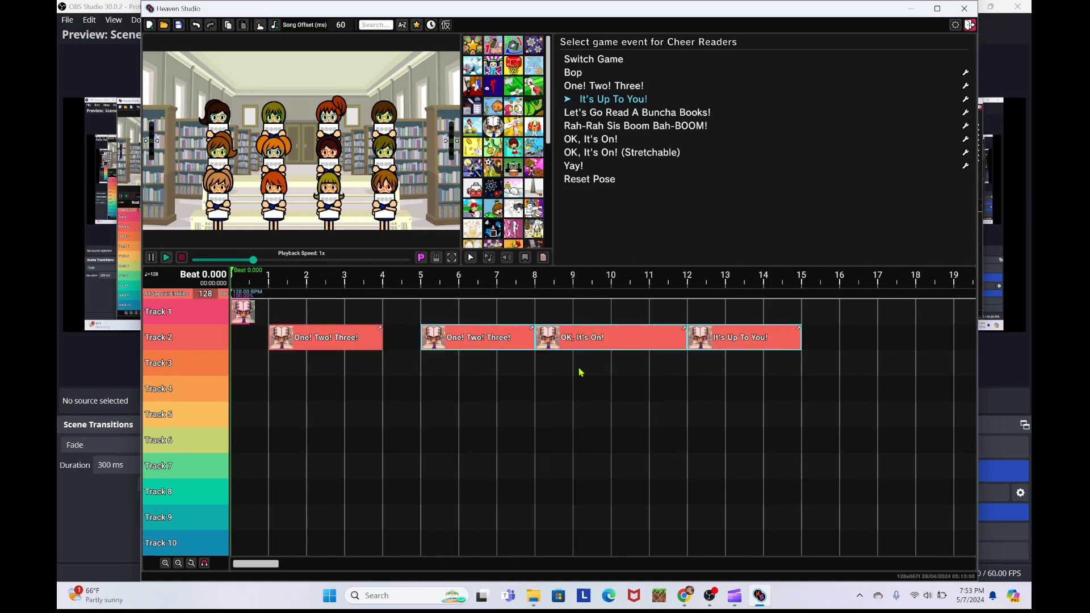
left_click_drag(578, 372, 708, 348)
left_click(749, 377)
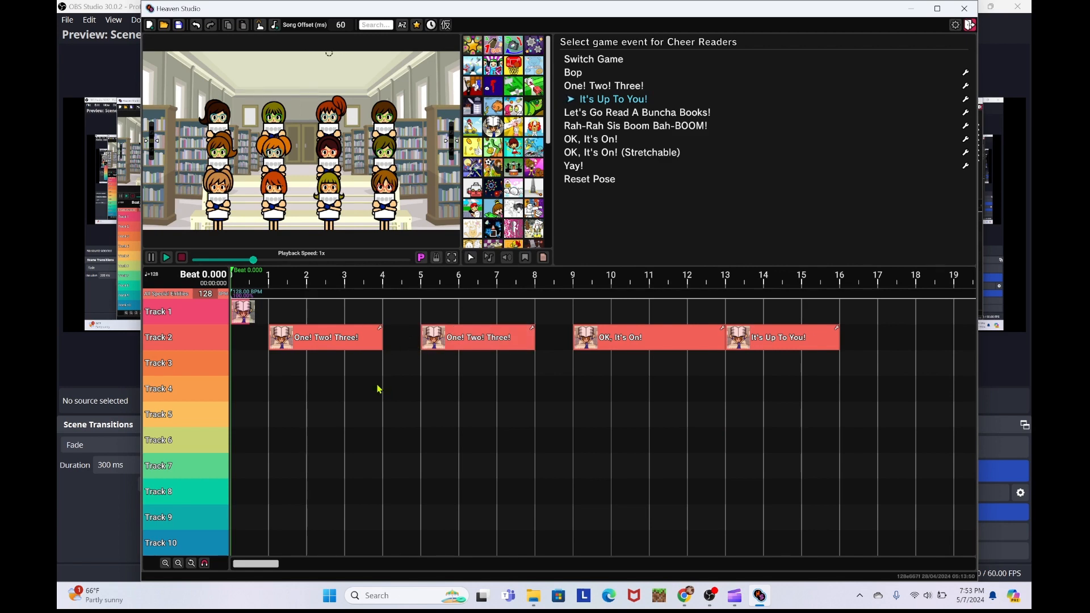
Step: Move all four Track 2 Cheer Readers events one beat later, so the first starts at beat 2, test-playing before and after the move
key("space")
scroll(372, 384, "right", 1)
key("space")
left_click_drag(270, 366, 868, 325)
left_click_drag(355, 340, 396, 340)
key("space")
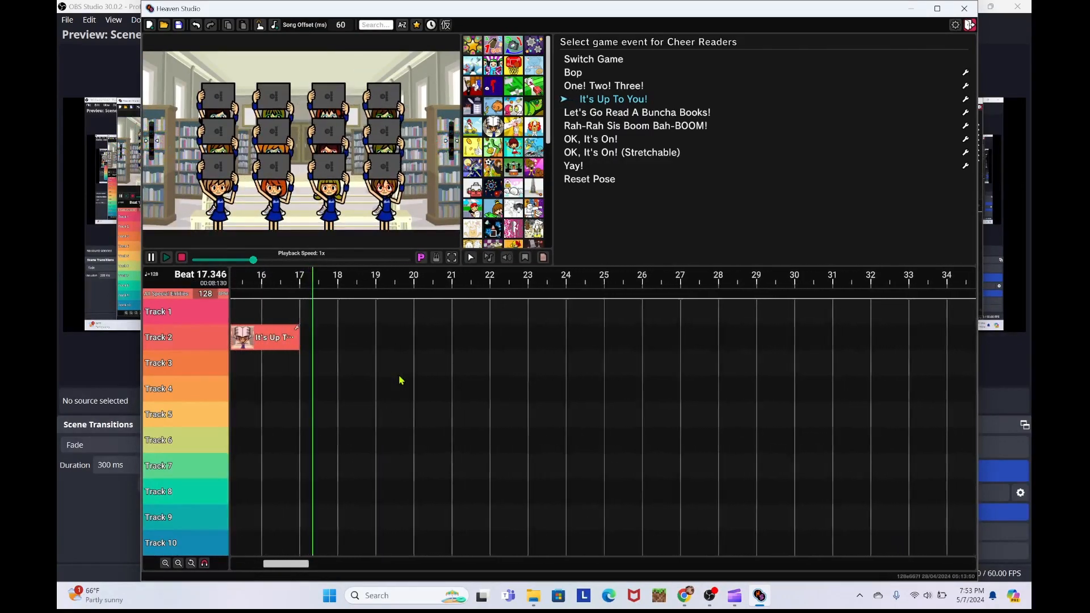
key("space")
Step: Place Fork Lifter's Switch Game at beat 18 and Flick Food at beats 18, 21, 22 and 23, staggered over Tracks 2 to 4, and test-play them
left_click_drag(533, 188, 433, 326)
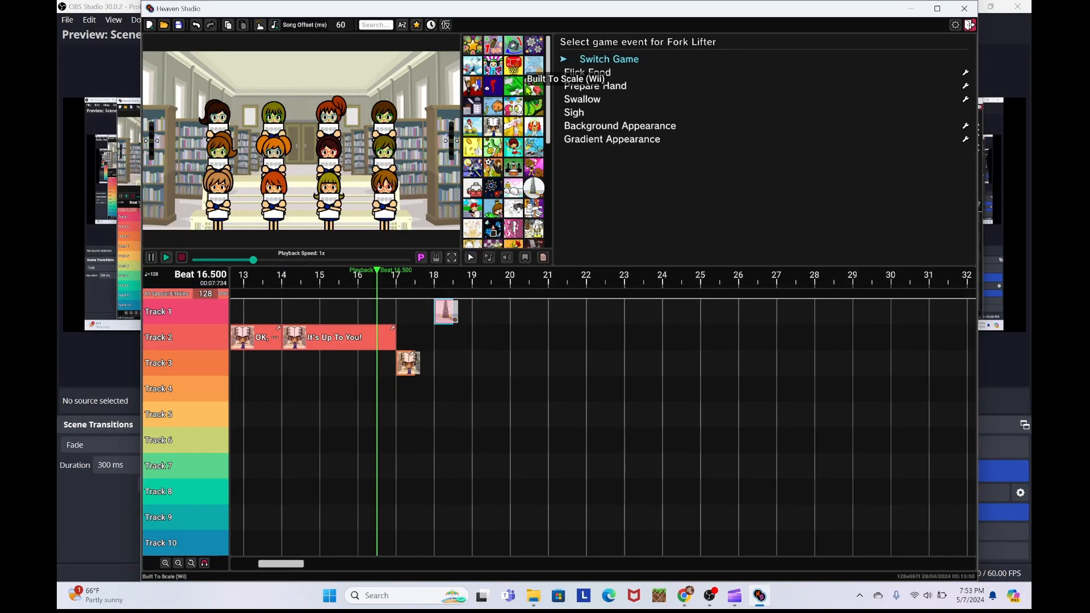
left_click_drag(603, 77, 429, 336)
left_click_drag(599, 74, 538, 332)
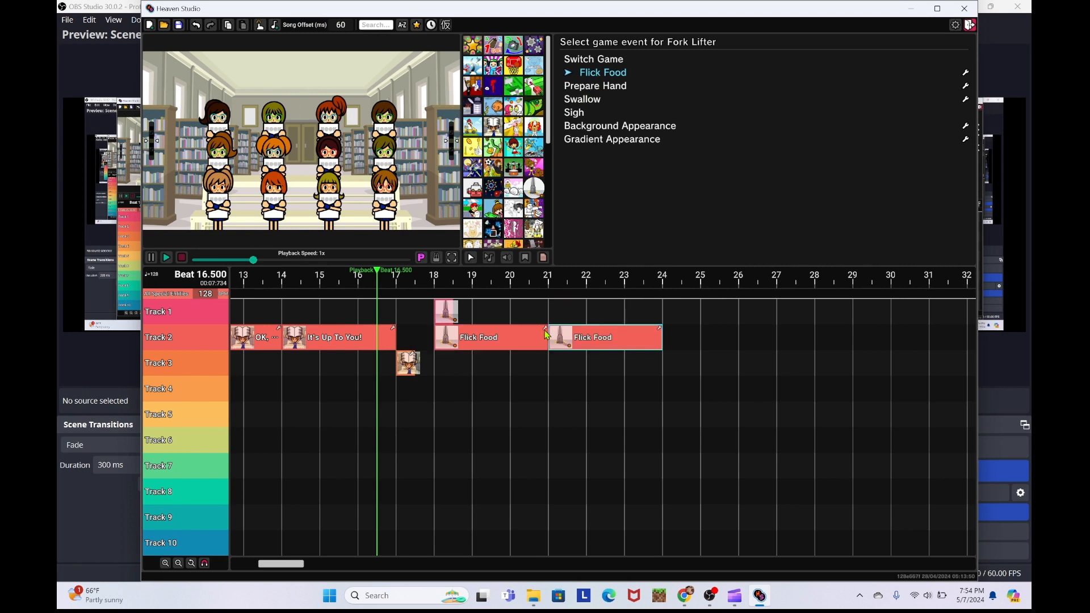
left_click_drag(597, 77, 586, 376)
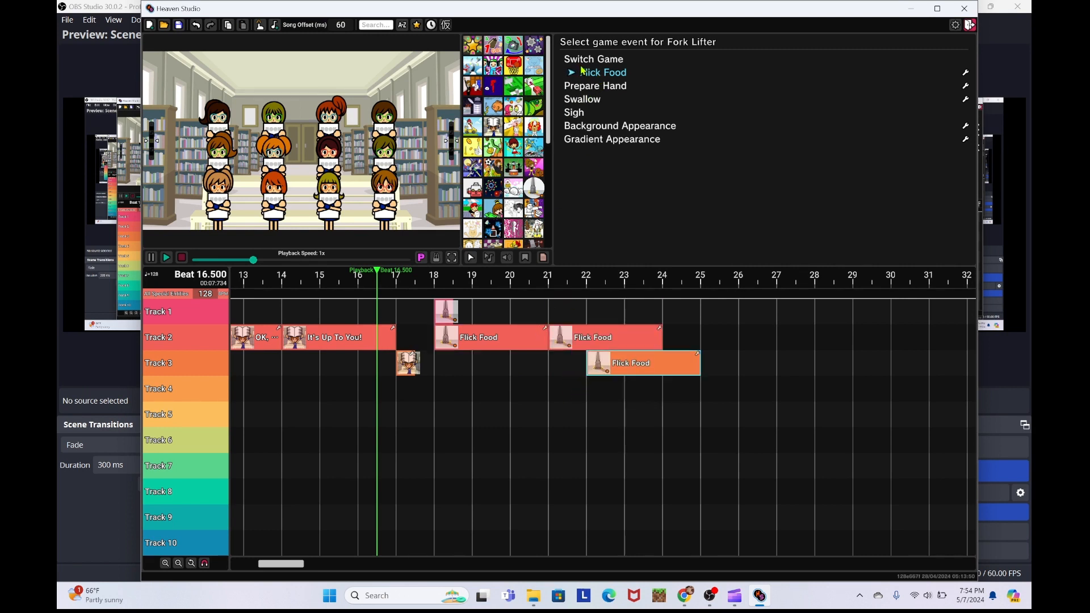
left_click_drag(585, 72, 625, 402)
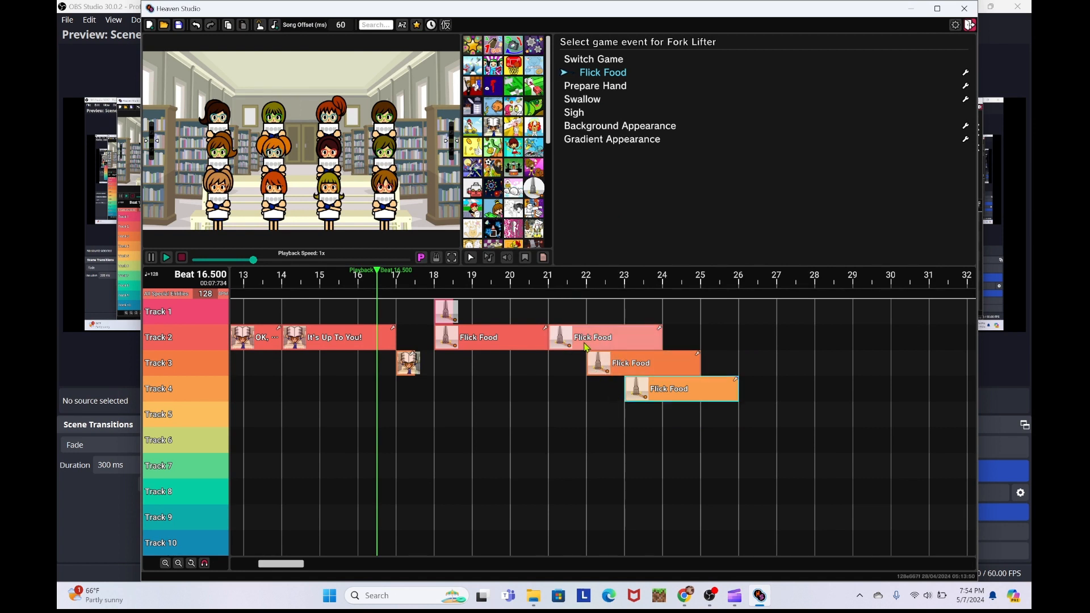
key("space")
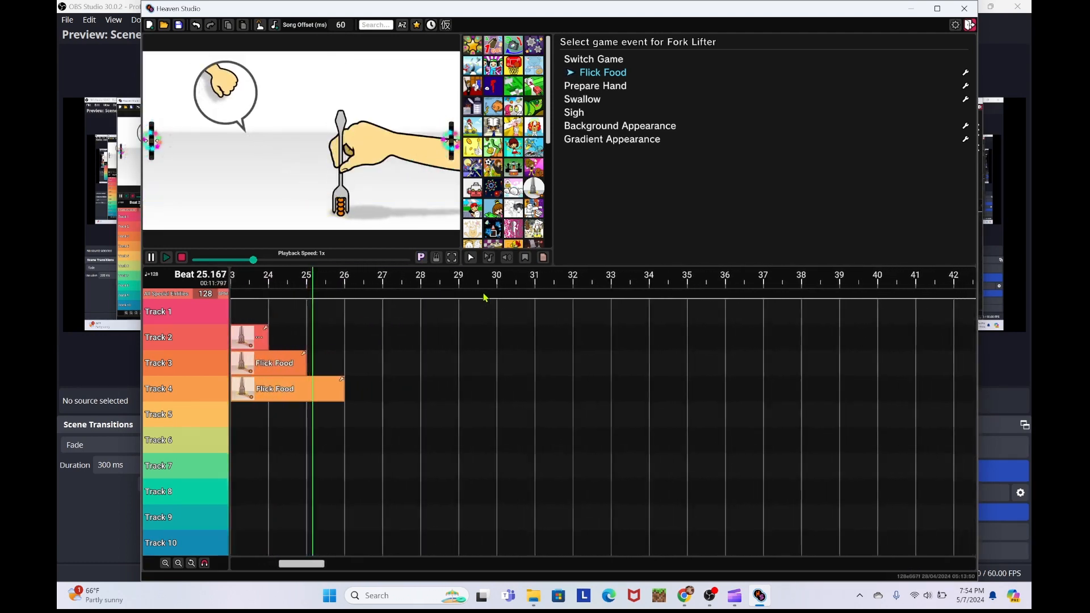
key("space")
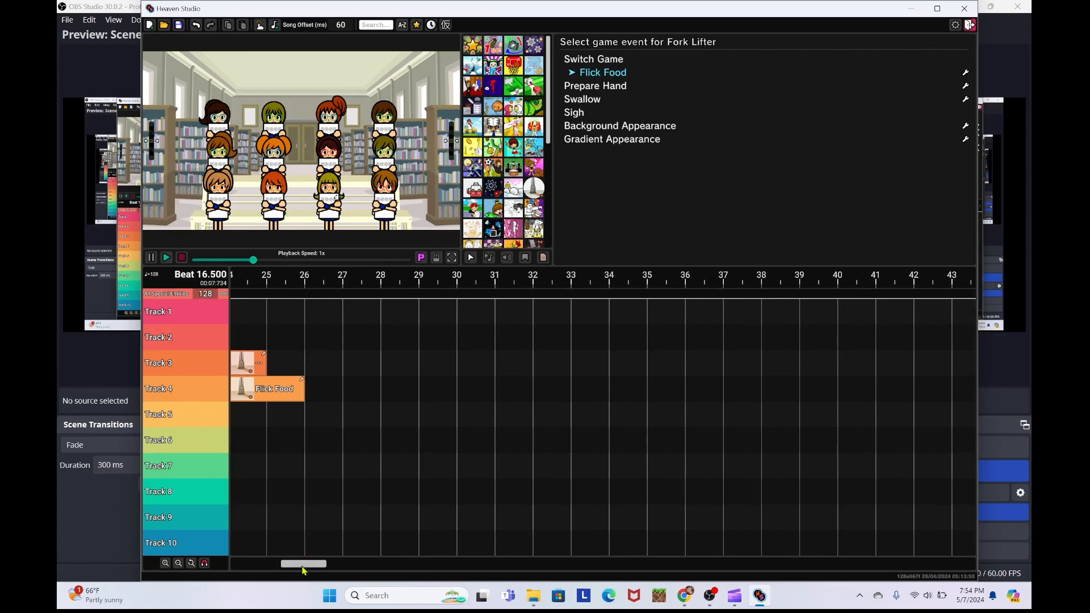
Step: Place DJ School's Switch Game on Track 1 at beat 26 and And Stop! on Track 2 at beat 29, and test-play from beat 26
mouse_move(302, 565)
left_mouse_down()
mouse_move(268, 565)
mouse_move(294, 565)
left_mouse_up()
left_click(534, 146)
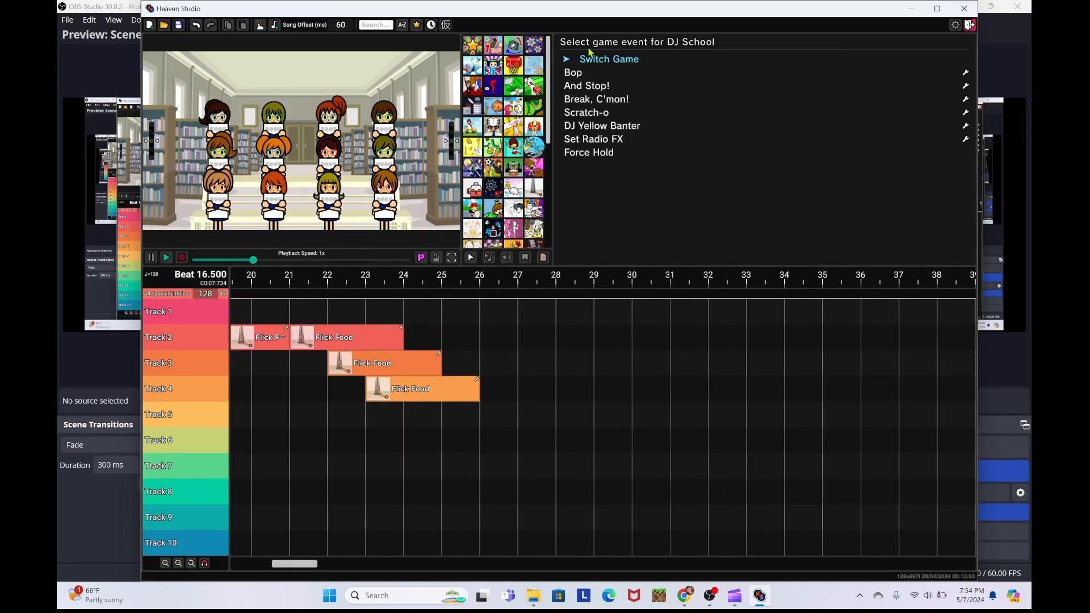
left_click_drag(590, 58, 490, 311)
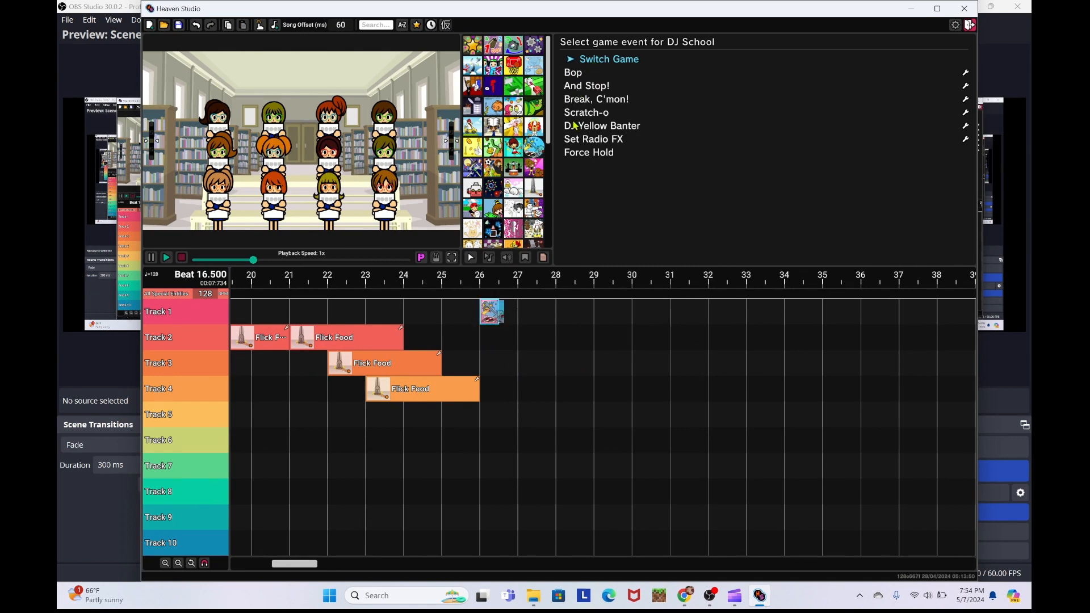
scroll(574, 125, "down", 2)
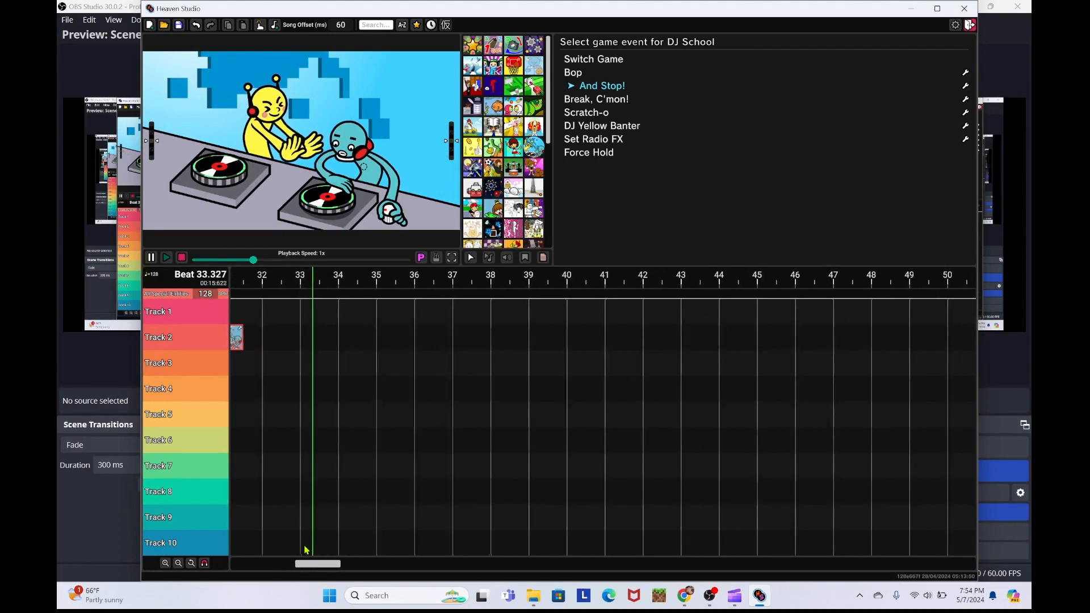
key("space")
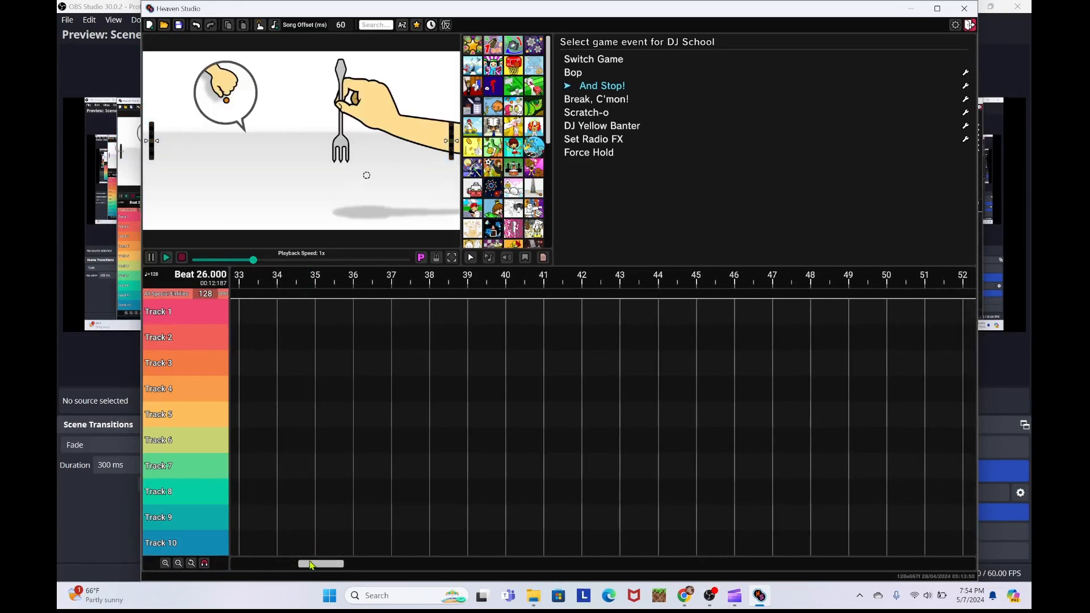
Step: Look through the available Visual Effects events and go back over the placed events on the timeline
left_click_drag(311, 565, 246, 564)
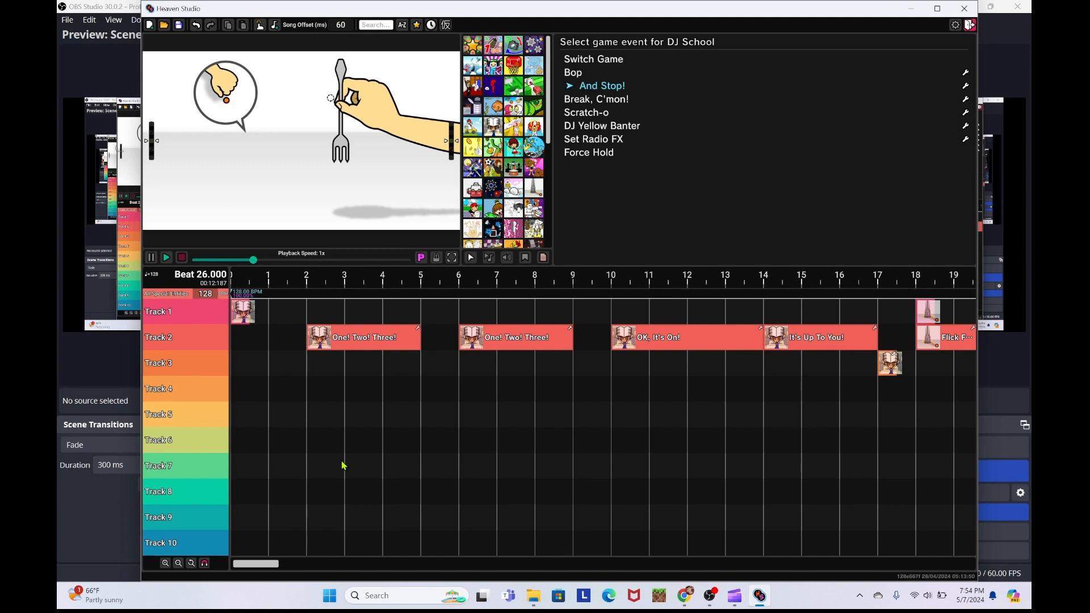
left_click(513, 45)
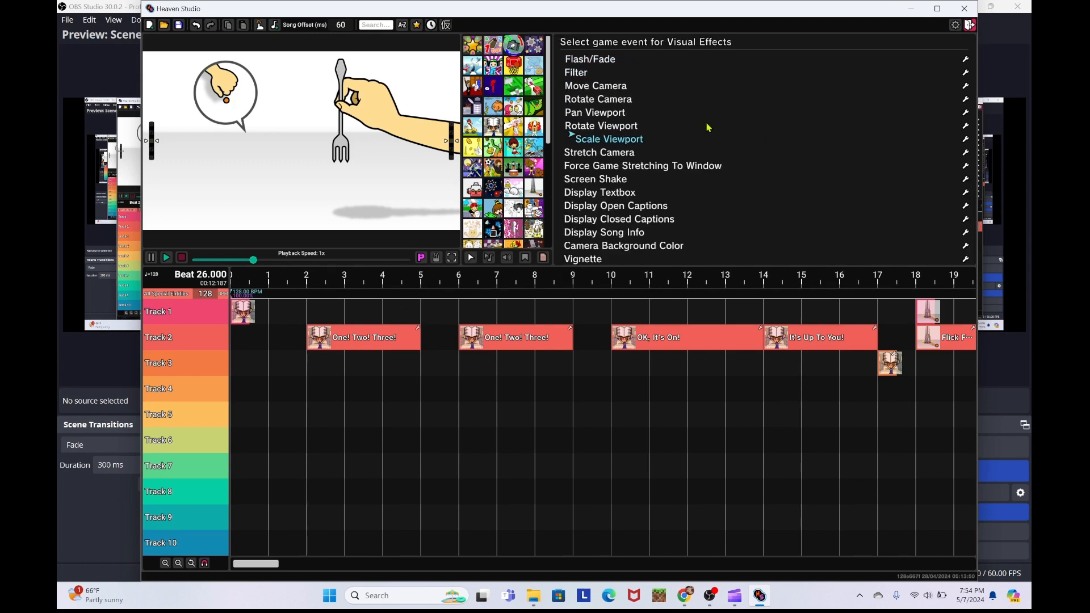
scroll(708, 127, "down", 20)
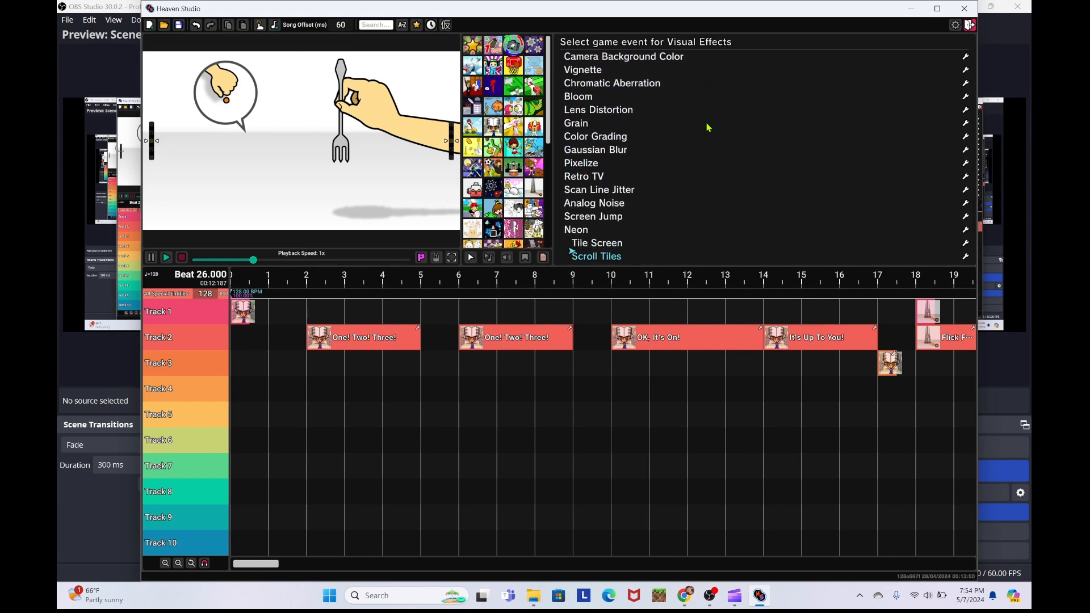
scroll(708, 128, "up", 20)
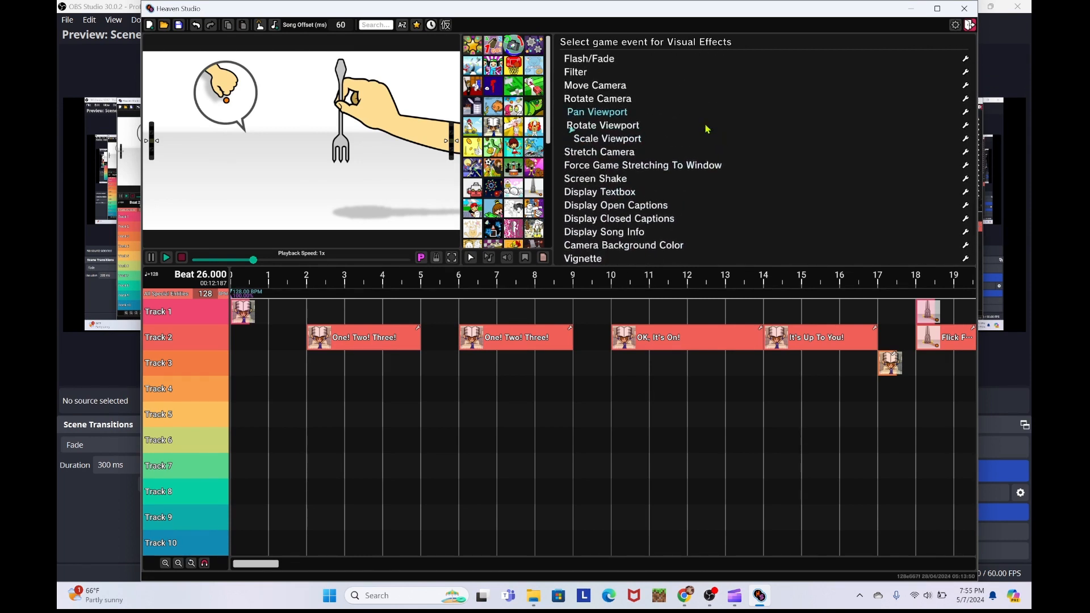
scroll(708, 127, "up", 4)
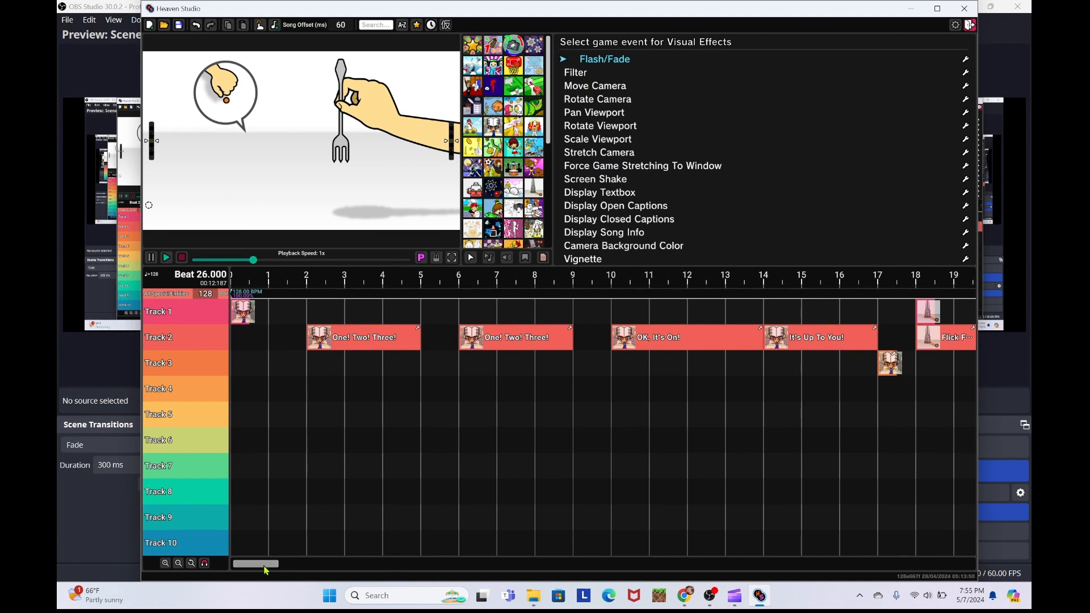
left_click_drag(264, 567, 315, 562)
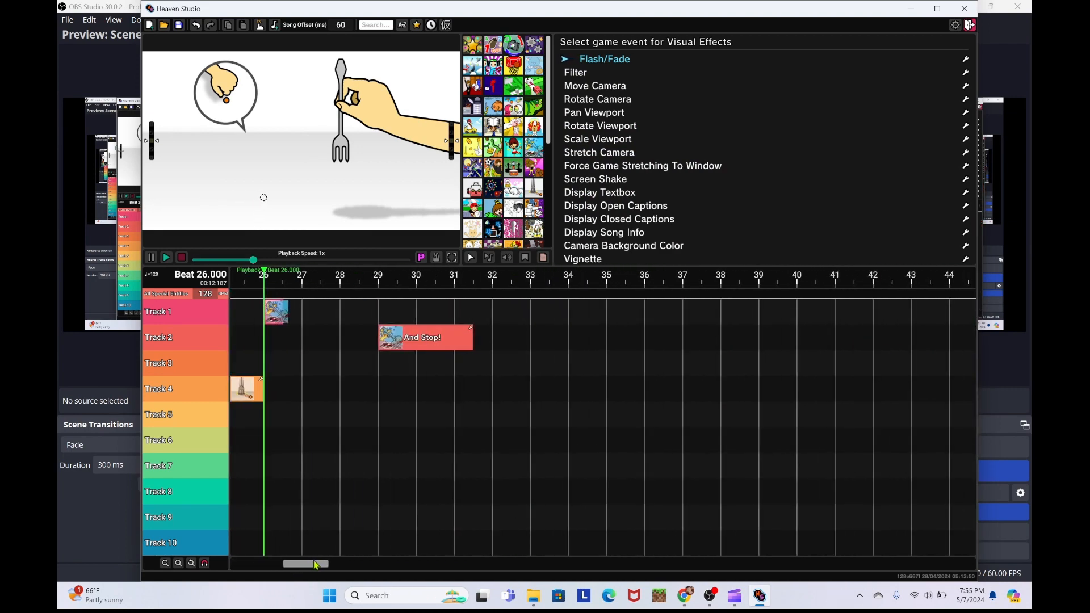